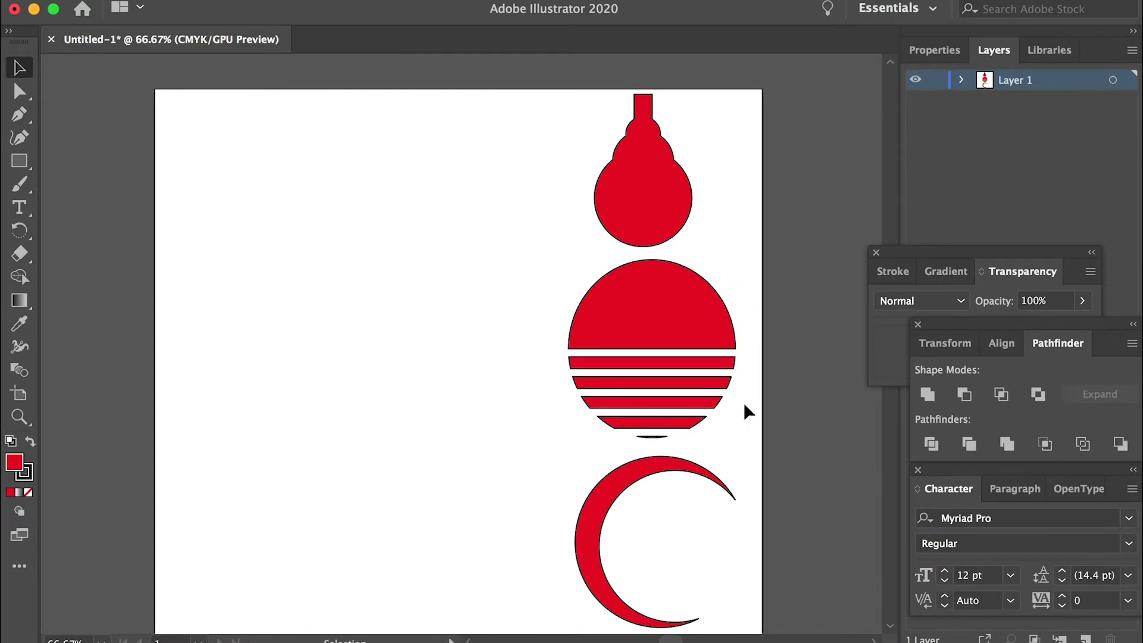
Switch to the Ellipse tool with the L shortcut.
key(l)
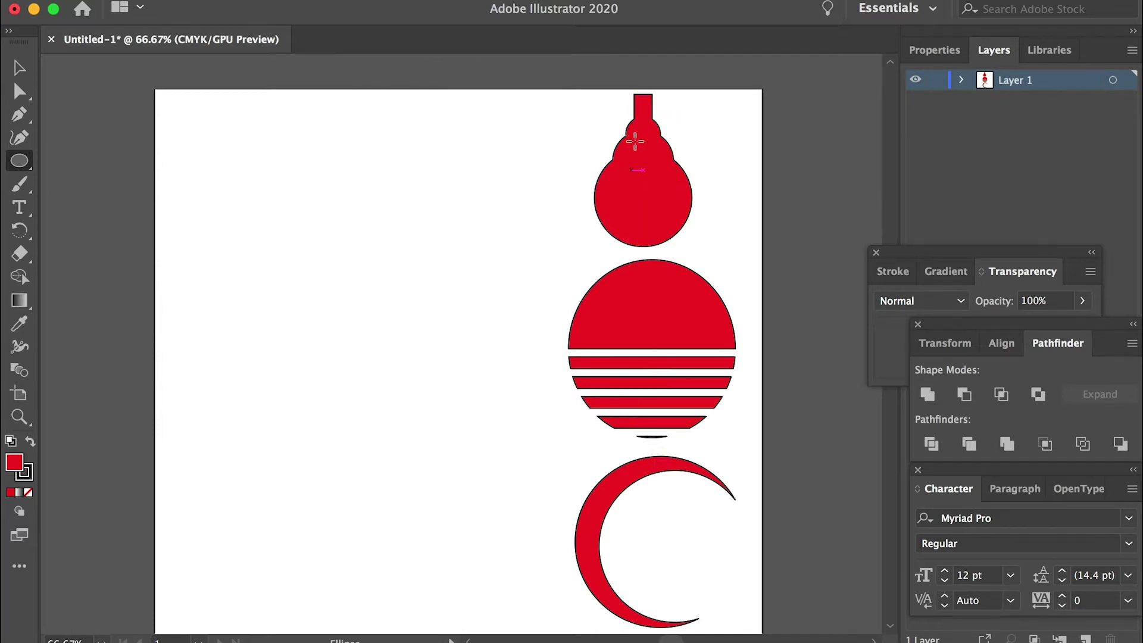
Draw a large red circle and a smaller one, then overlap the small one onto it.
drag(319, 188, 470, 317)
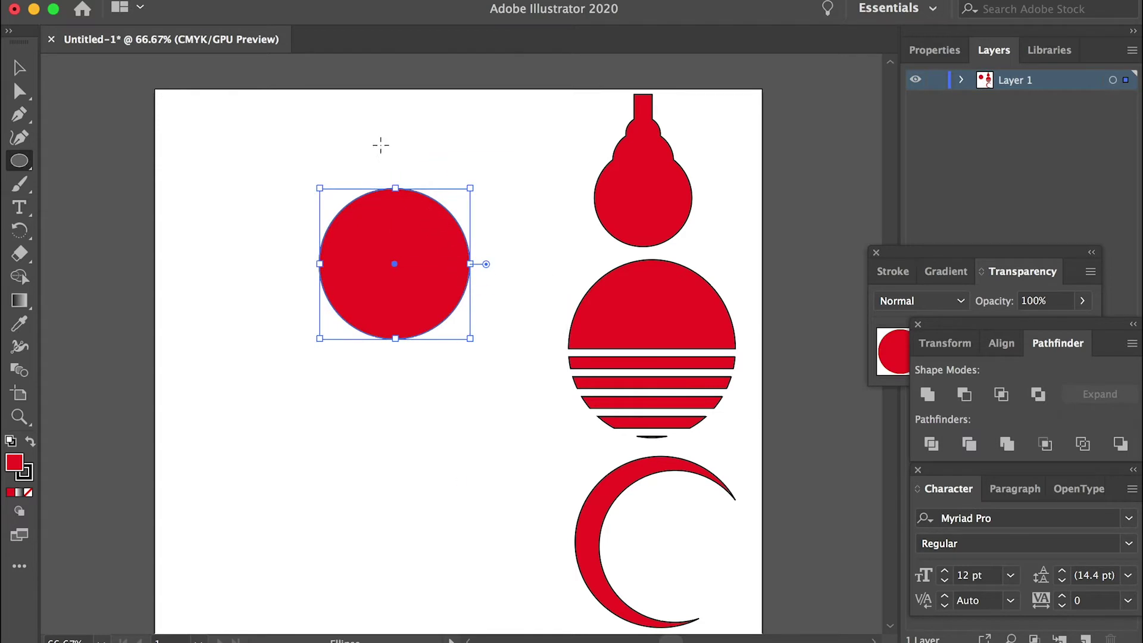
drag(351, 146, 448, 230)
click(20, 68)
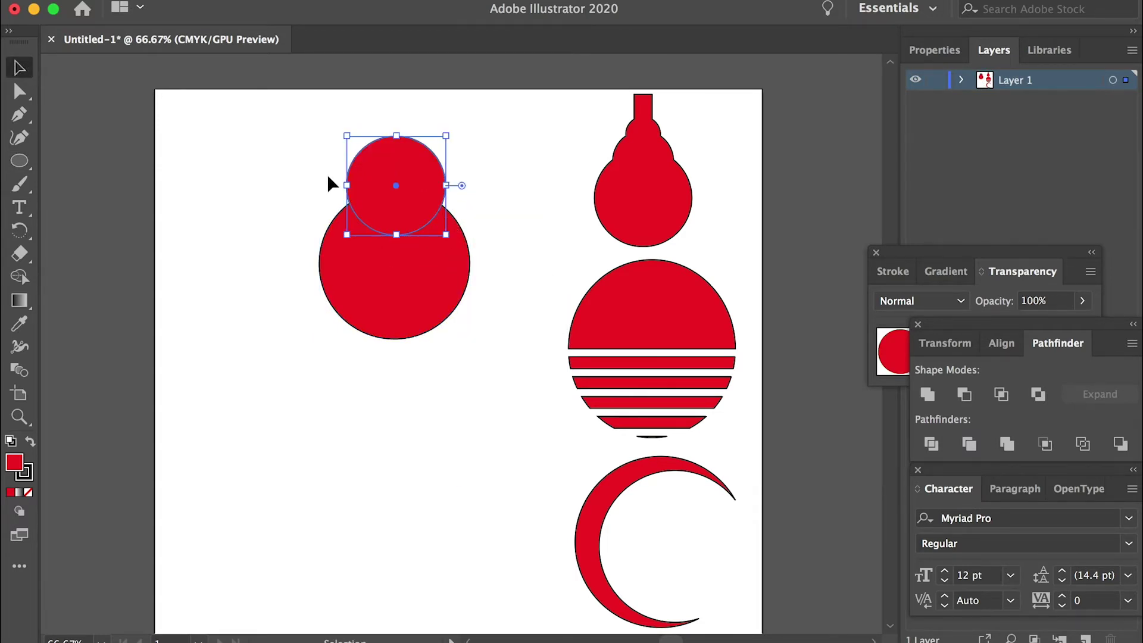
drag(415, 168, 414, 208)
Merge the two overlapping circles into one gourd body with Shape Builder.
drag(276, 116, 492, 381)
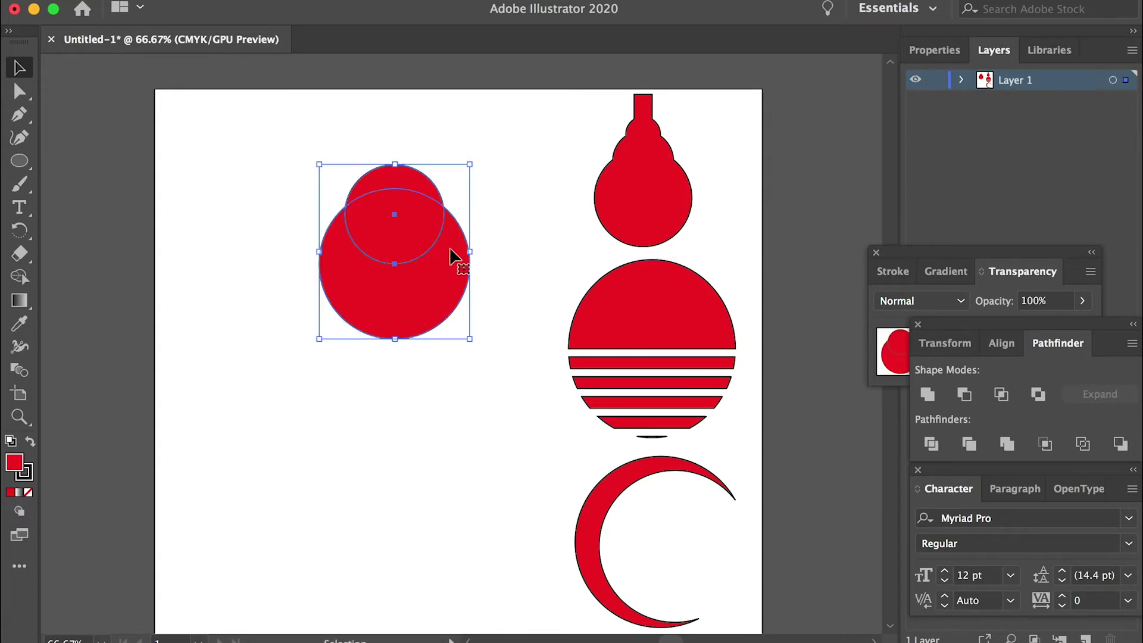
click(20, 277)
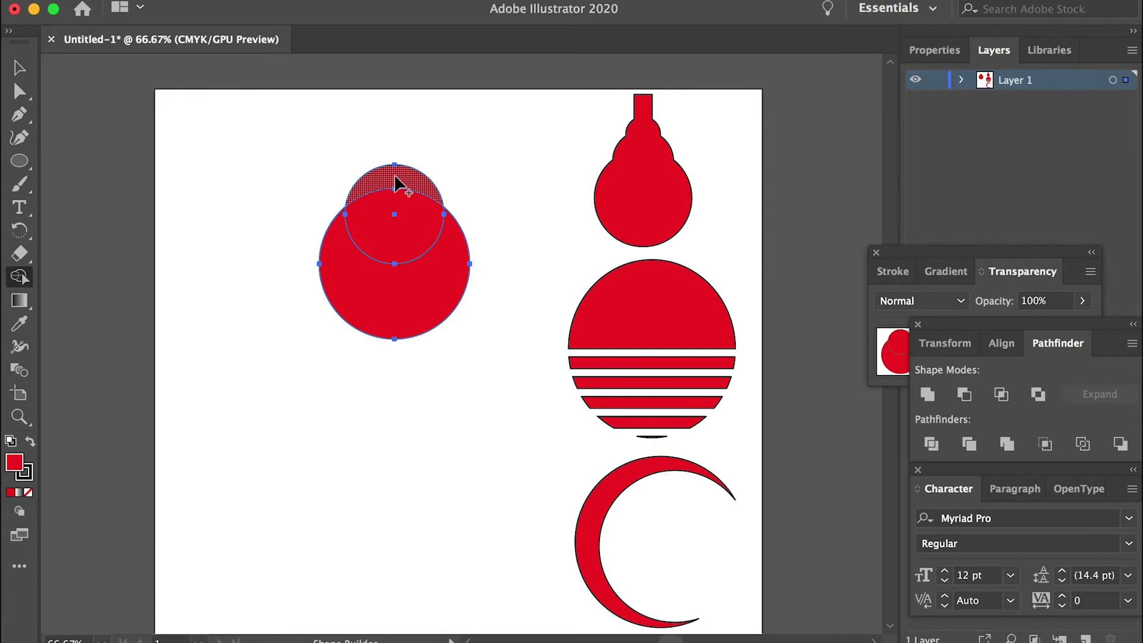
drag(394, 176, 394, 294)
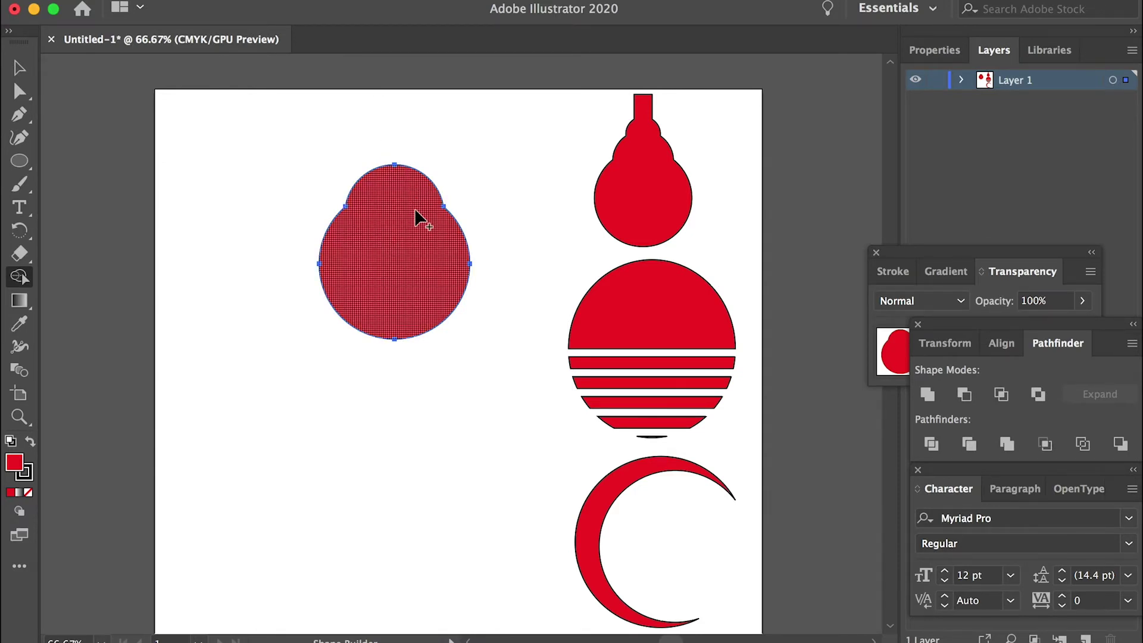
Draw a small neck rectangle on top of the gourd body.
drag(20, 160, 87, 163)
mouse_move(379, 130)
mouse_down()
mouse_move(400, 184)
mouse_move(421, 192)
mouse_move(398, 143)
mouse_move(399, 156)
mouse_up()
click(19, 67)
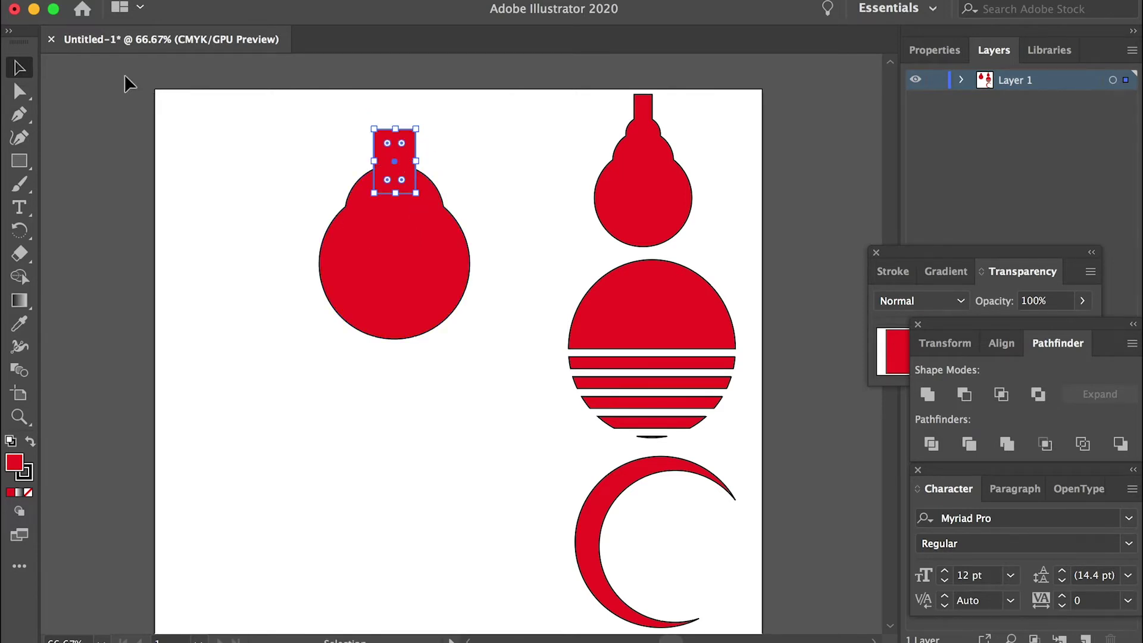
Merge the neck rectangle into the gourd body, then move the gourd up to the top edge.
drag(517, 381, 517, 381)
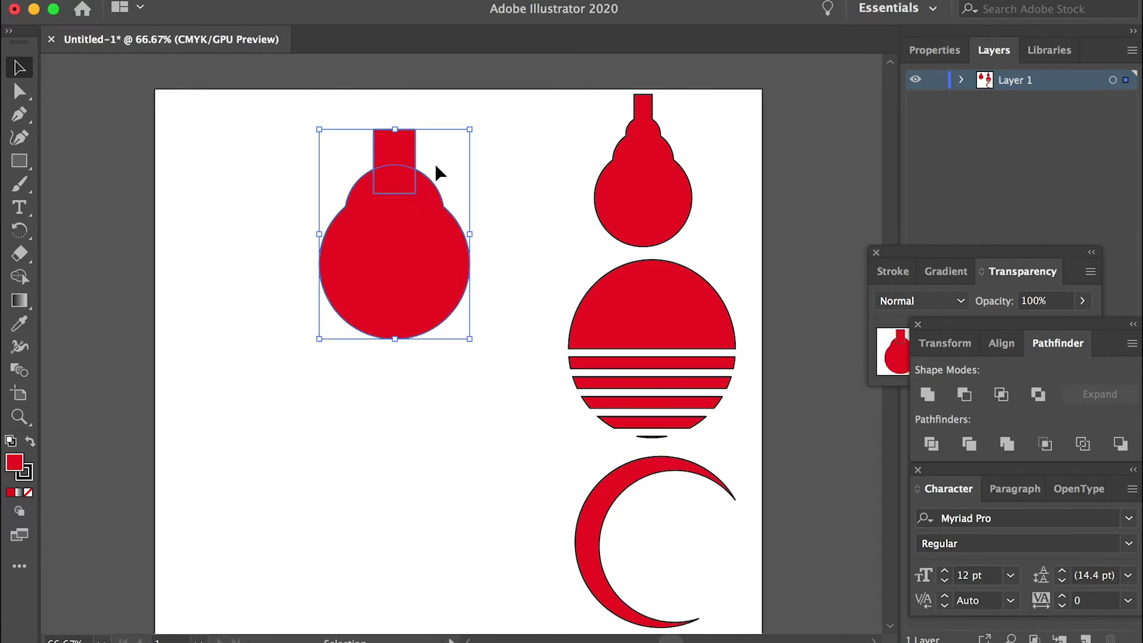
click(23, 277)
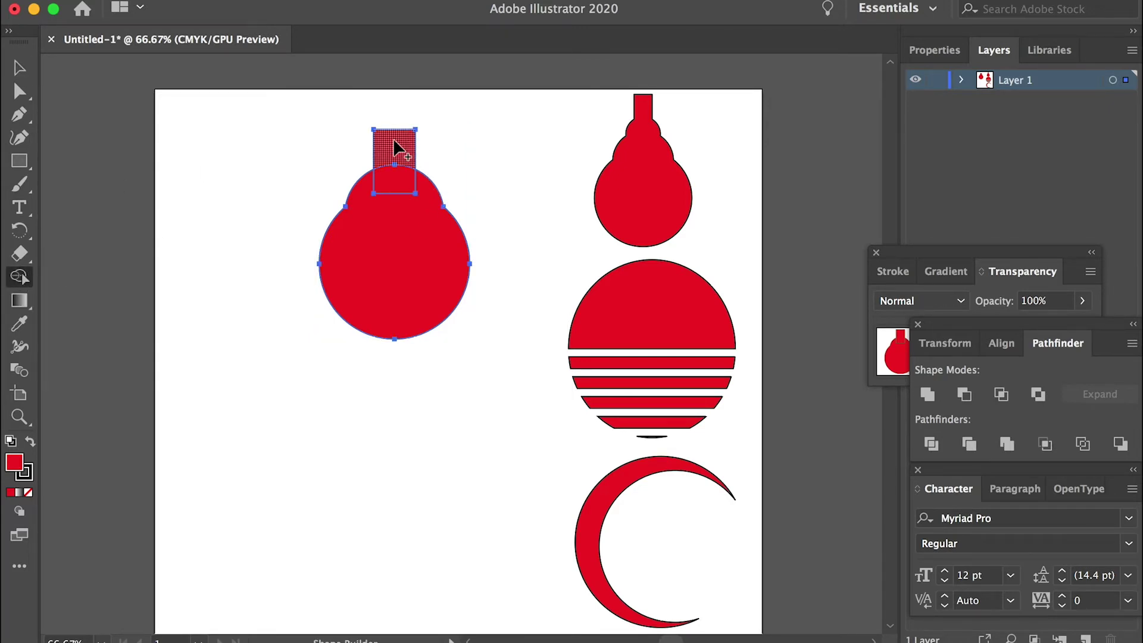
mouse_move(395, 196)
mouse_down()
mouse_move(392, 246)
mouse_move(415, 194)
mouse_up()
key(v)
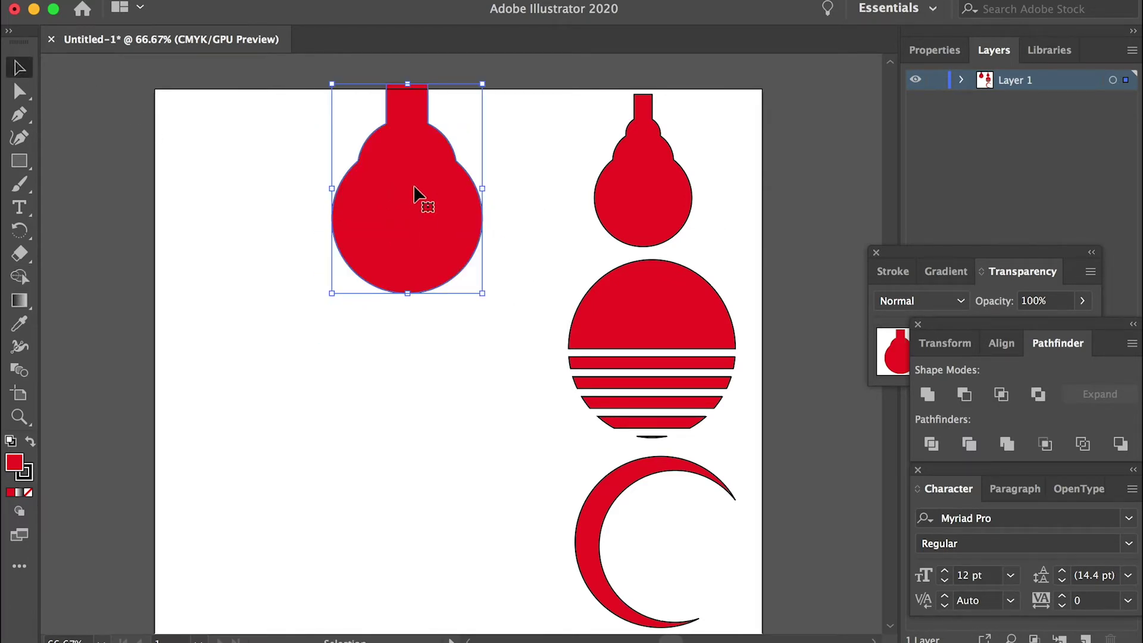
drag(407, 265, 407, 194)
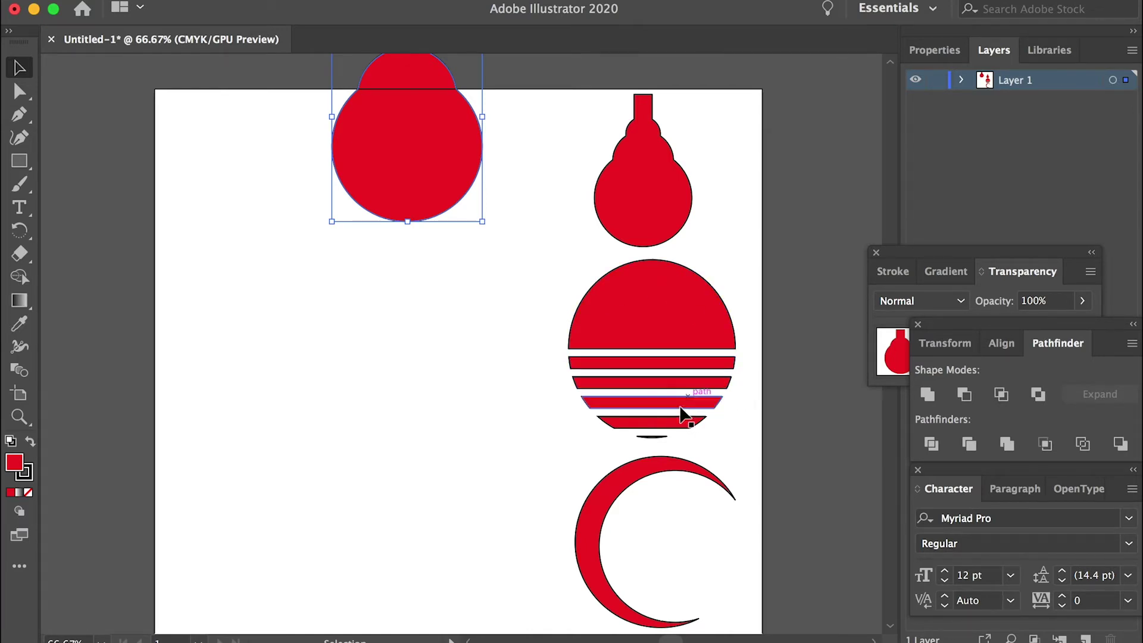
Draw a large red circle below the gourd and a thin red bar beneath it.
drag(19, 161, 100, 189)
drag(259, 246, 463, 446)
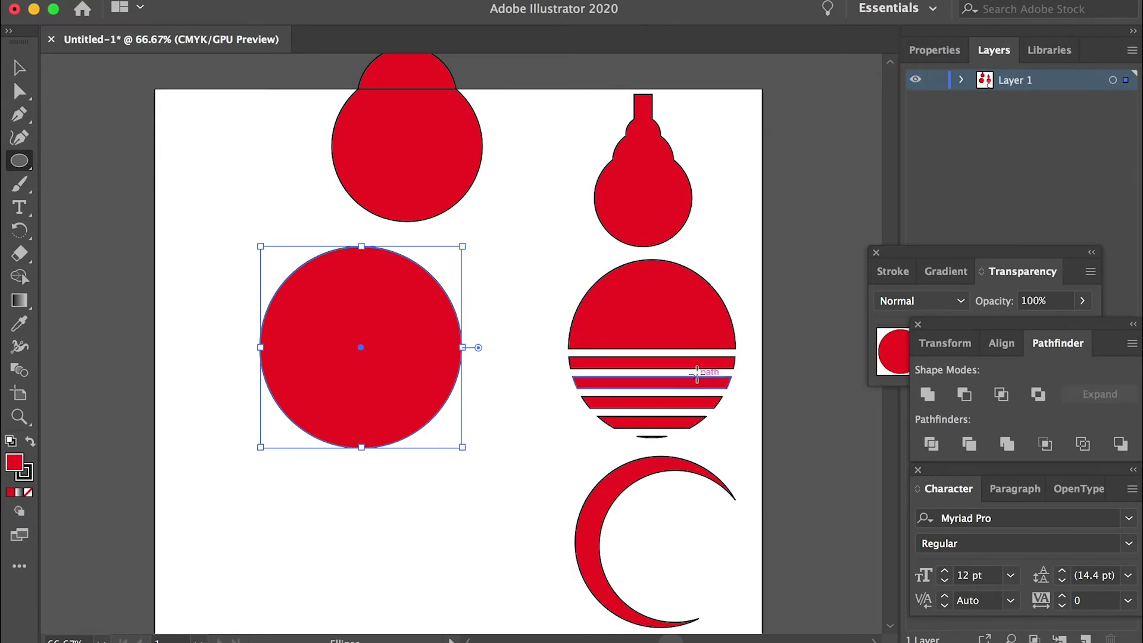
drag(19, 163, 68, 158)
drag(218, 496, 504, 505)
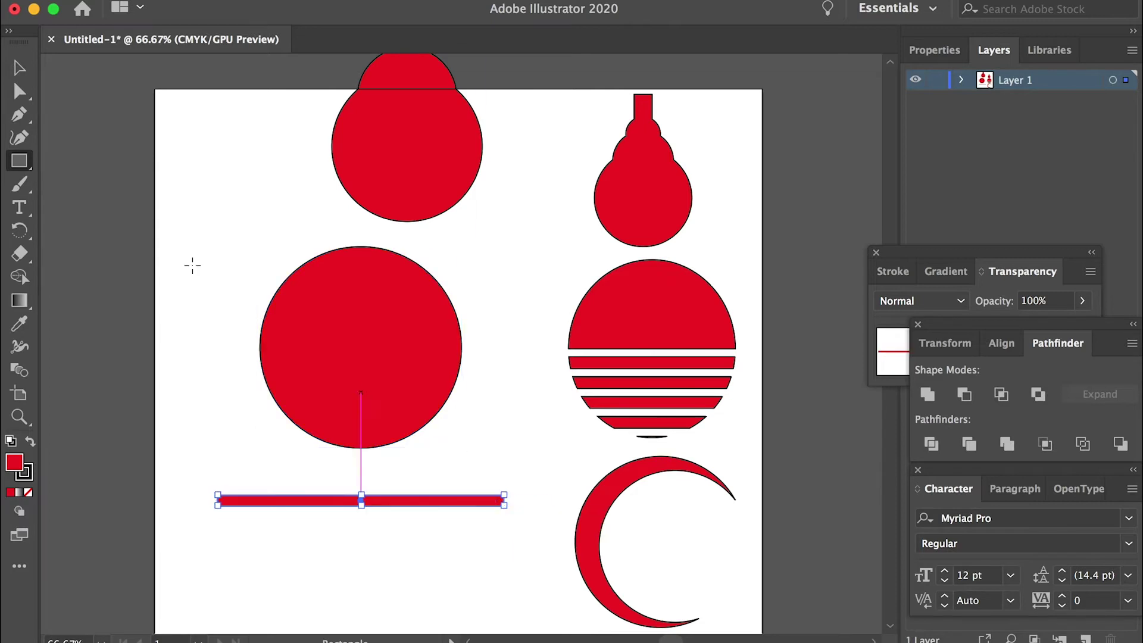
click(20, 67)
Move the bar across the circle, copy it into four bars, and select everything.
drag(423, 502, 419, 351)
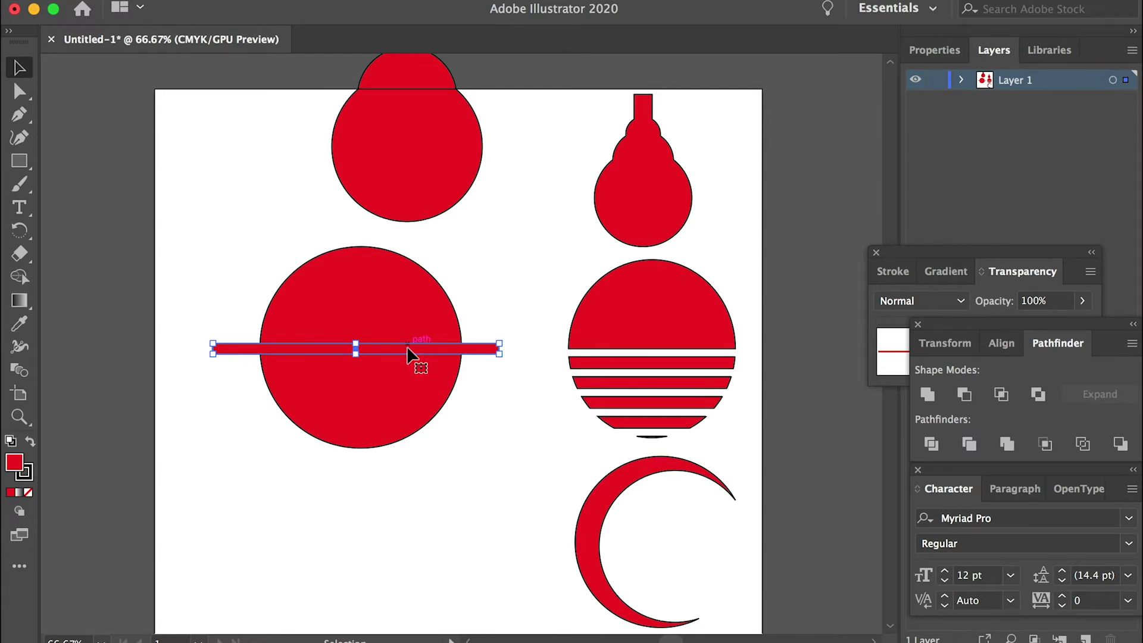
drag(407, 350, 406, 367)
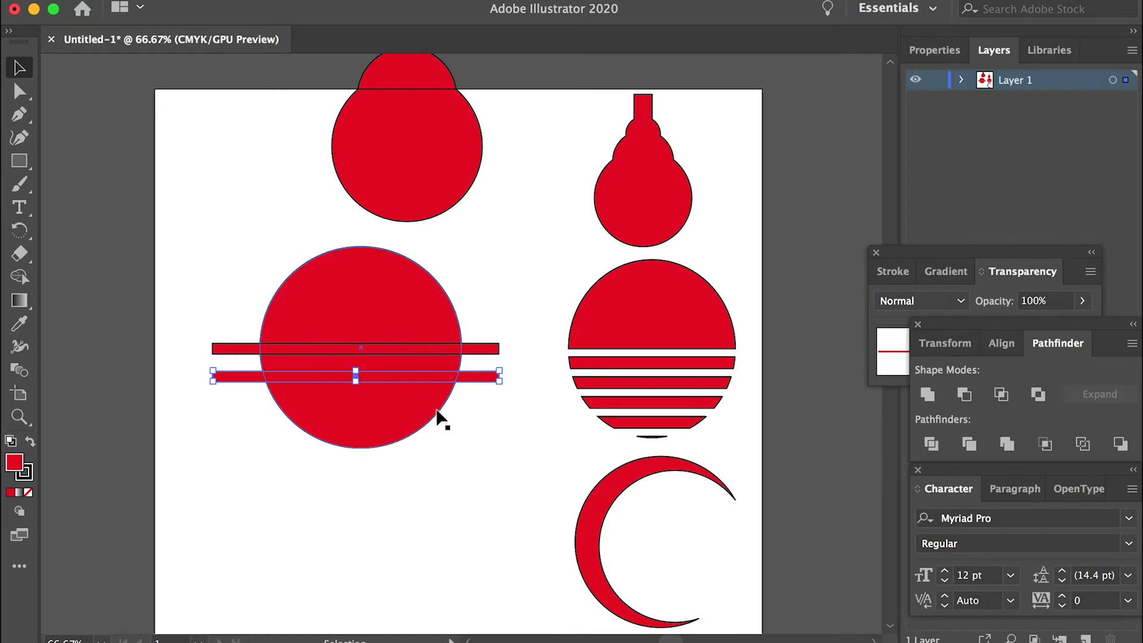
drag(403, 383, 398, 440)
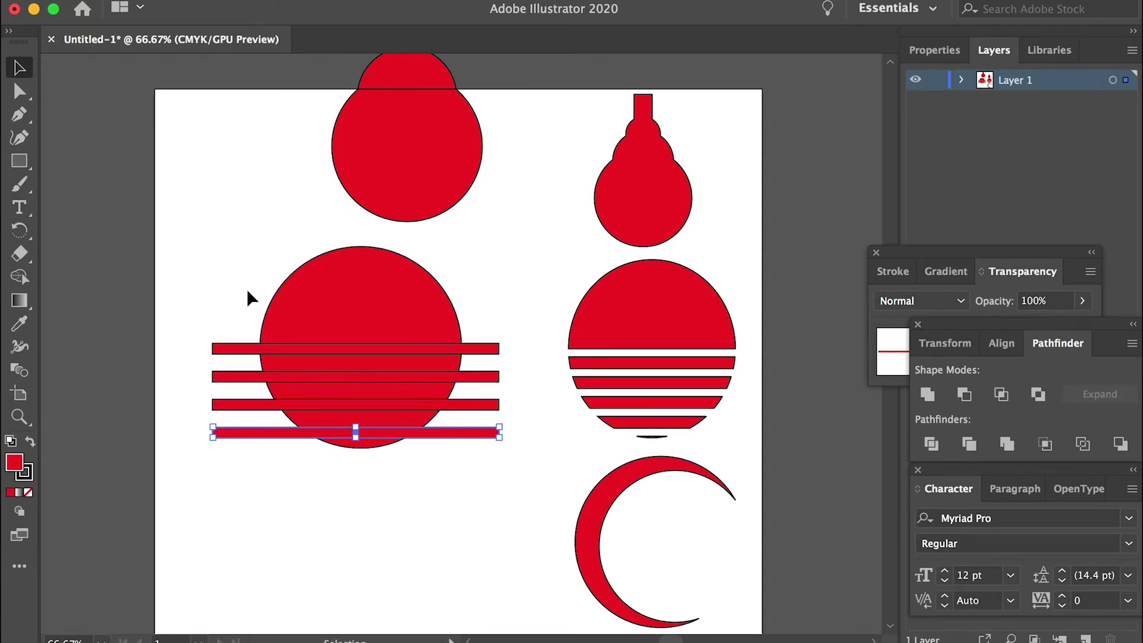
drag(480, 503, 519, 519)
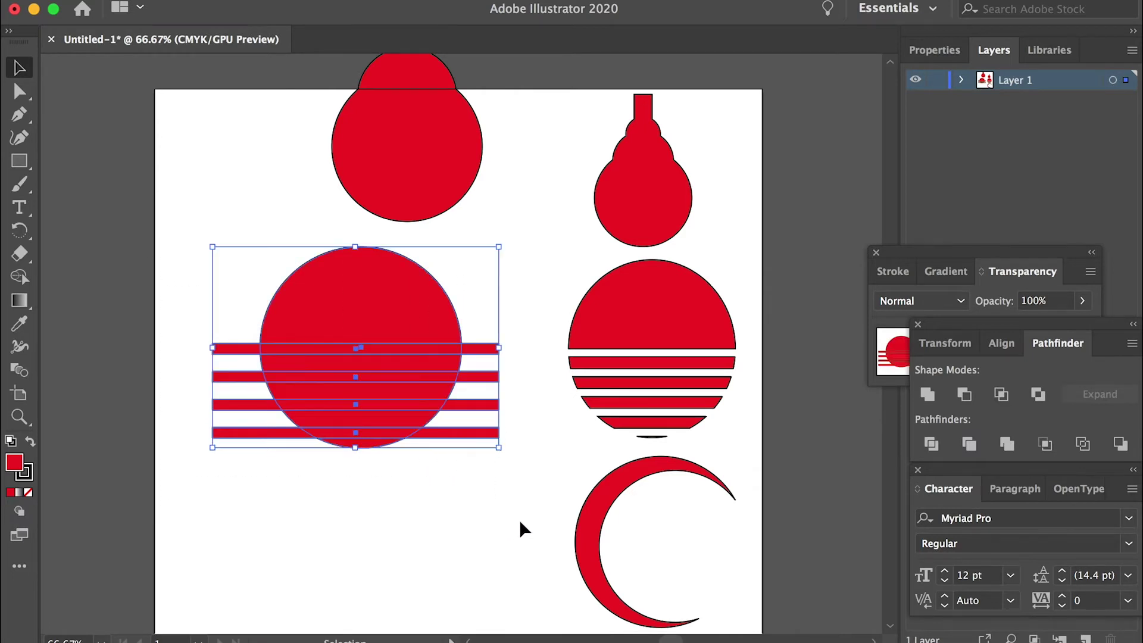
Remove all four bars with Shape Builder, cutting stripe gaps through the circle.
click(20, 277)
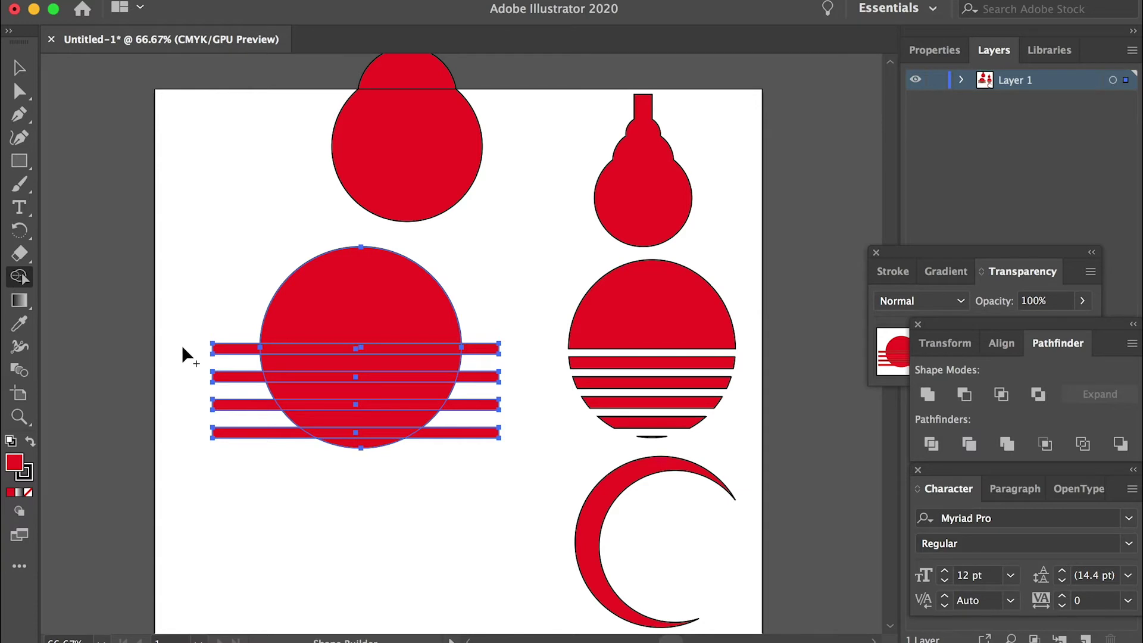
drag(208, 351, 300, 349)
drag(440, 350, 512, 350)
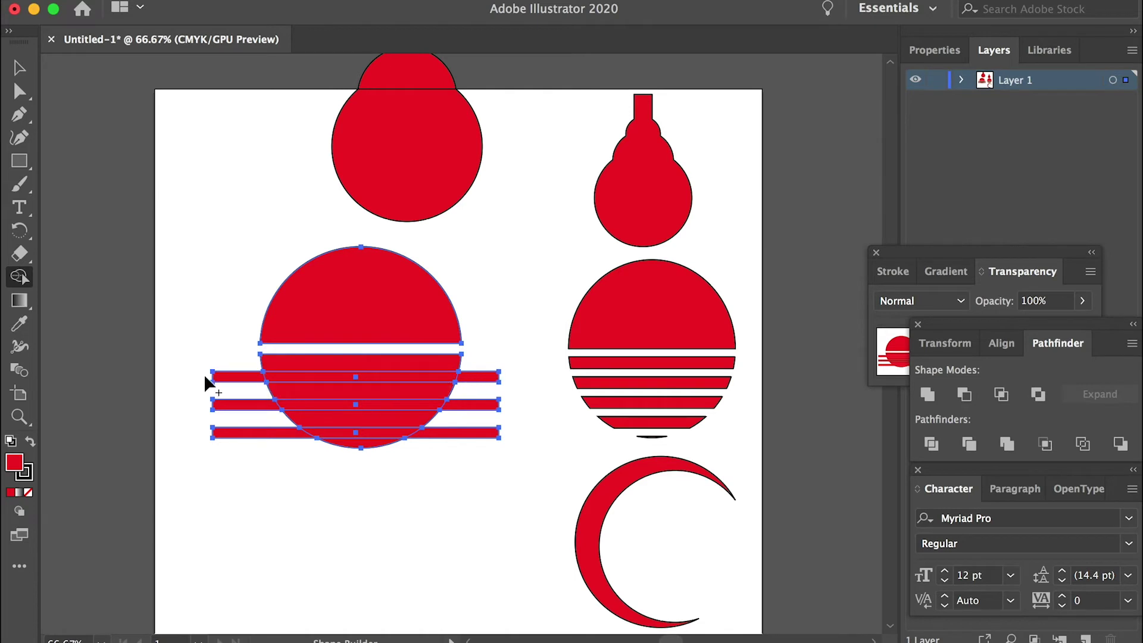
drag(197, 377, 331, 379)
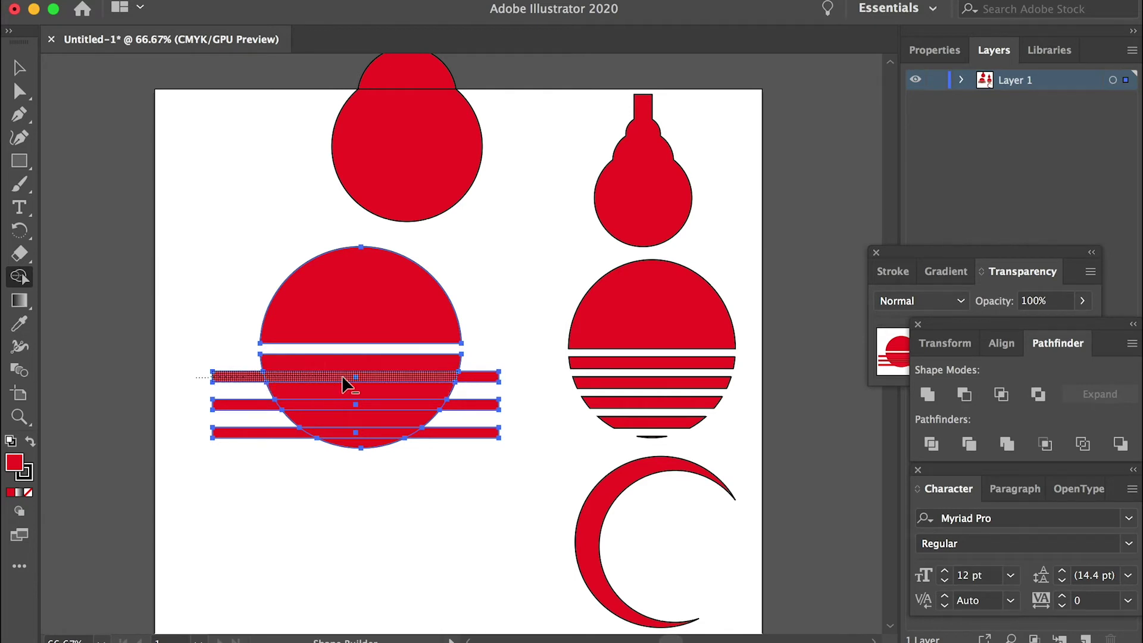
drag(454, 377, 512, 378)
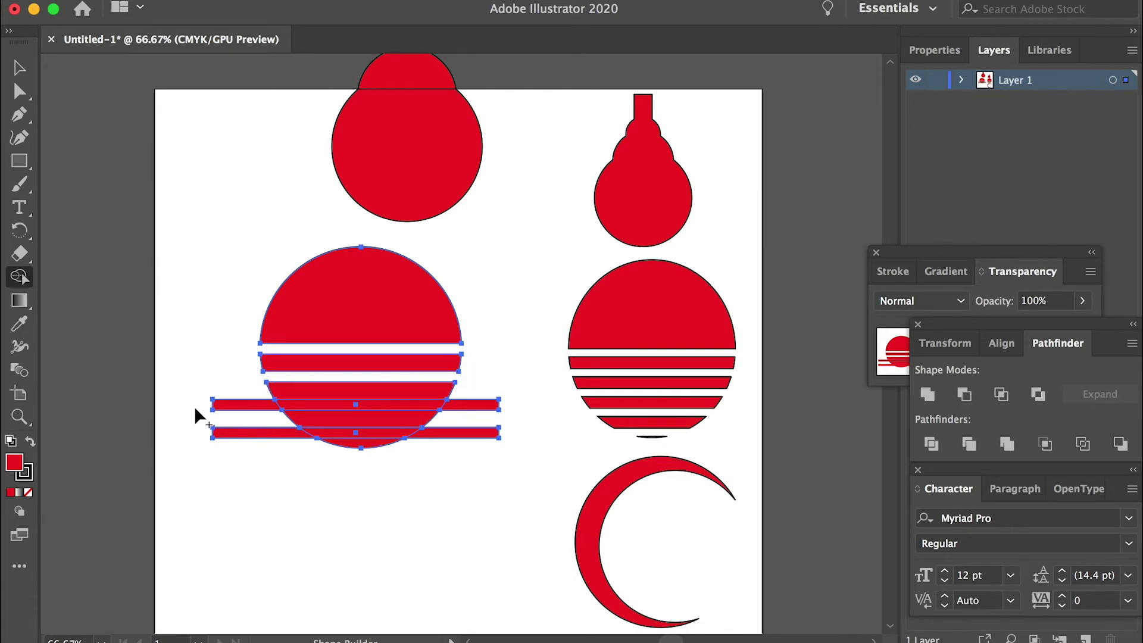
drag(194, 404, 292, 405)
drag(381, 407, 499, 410)
drag(214, 439, 364, 441)
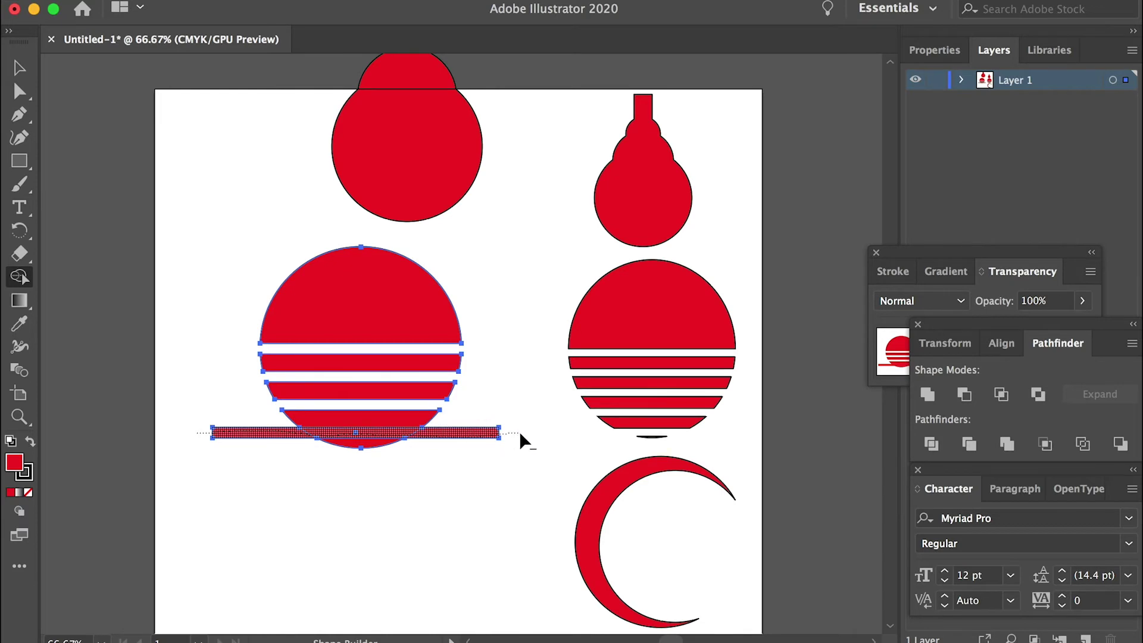
drag(520, 433, 525, 434)
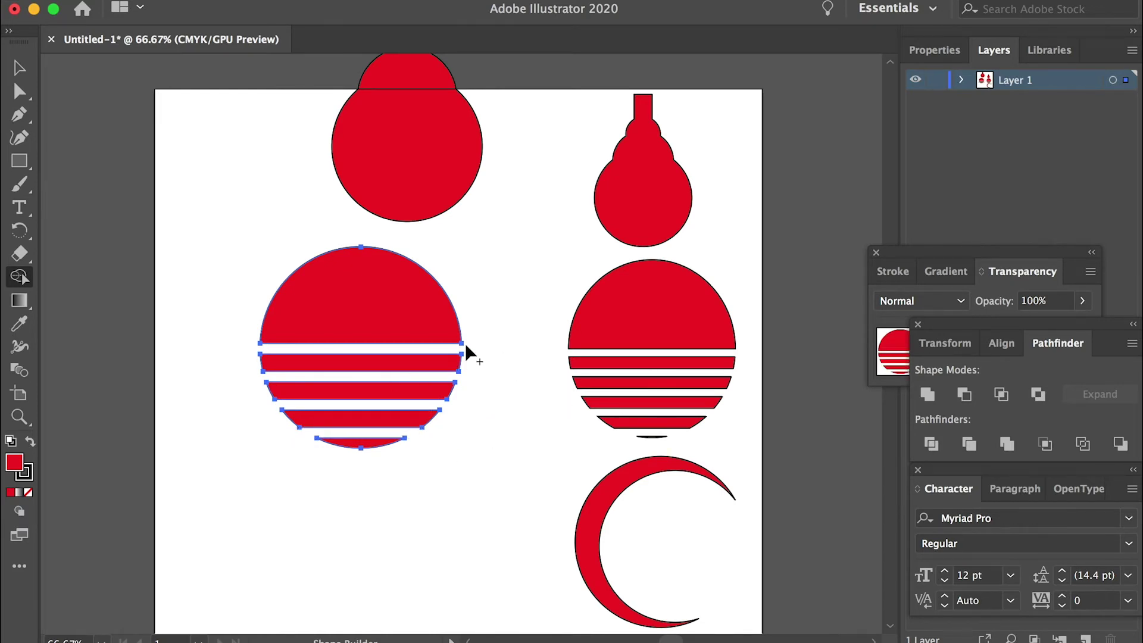
Reposition the top half-circle of the sun copy.
click(19, 67)
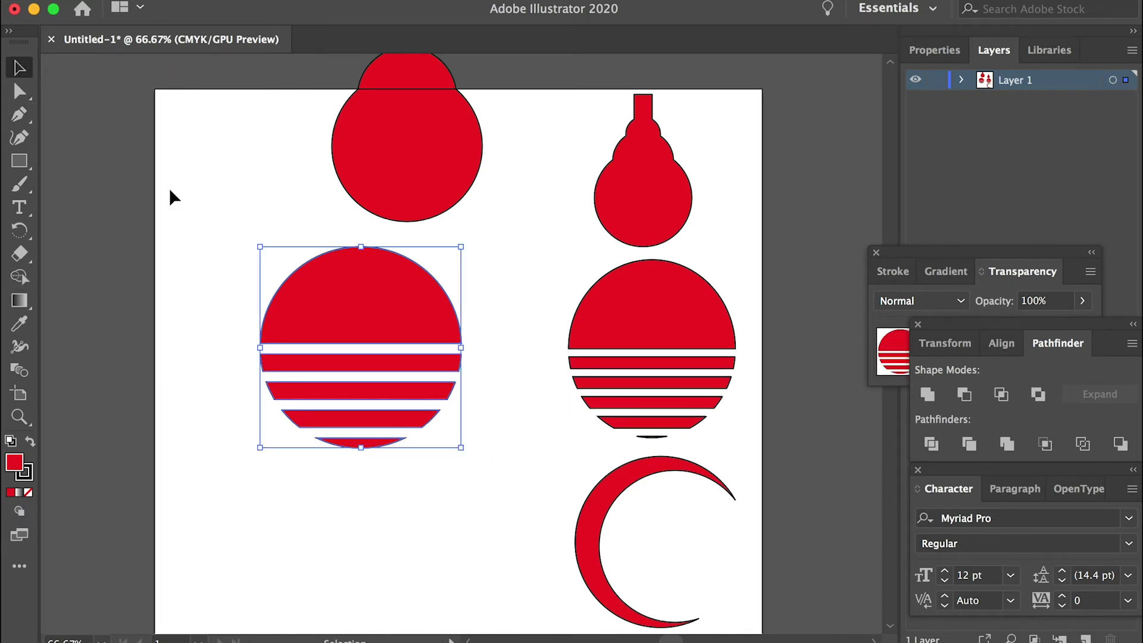
click(416, 311)
drag(416, 312, 384, 341)
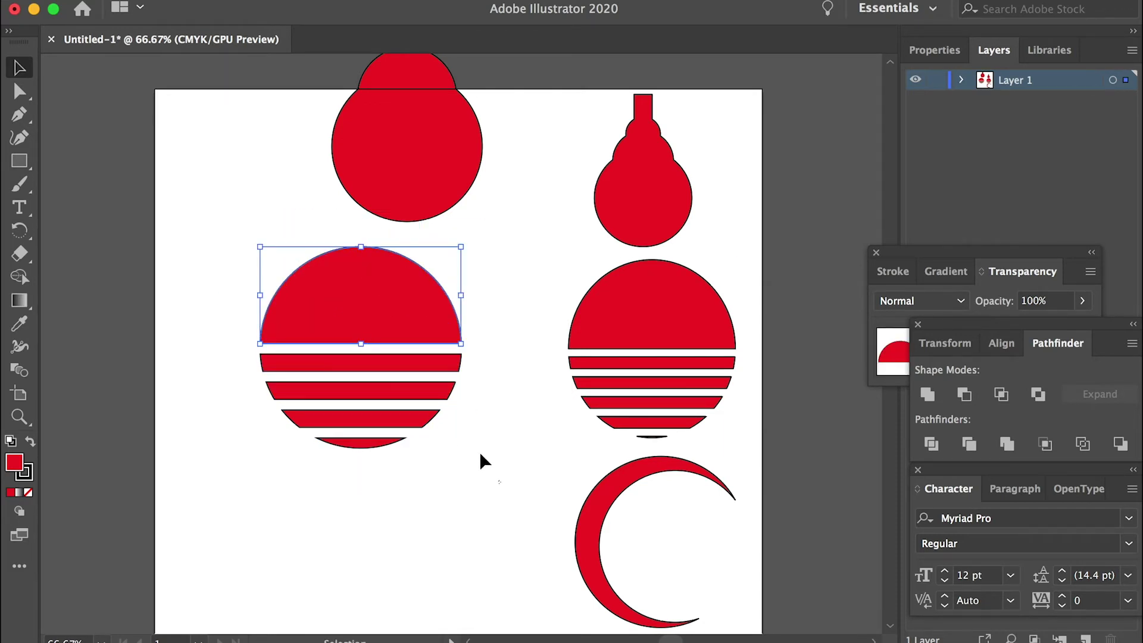
Group the half-circle and stripes and place the striped sun copy beside the original.
drag(216, 264, 216, 265)
right_click(339, 298)
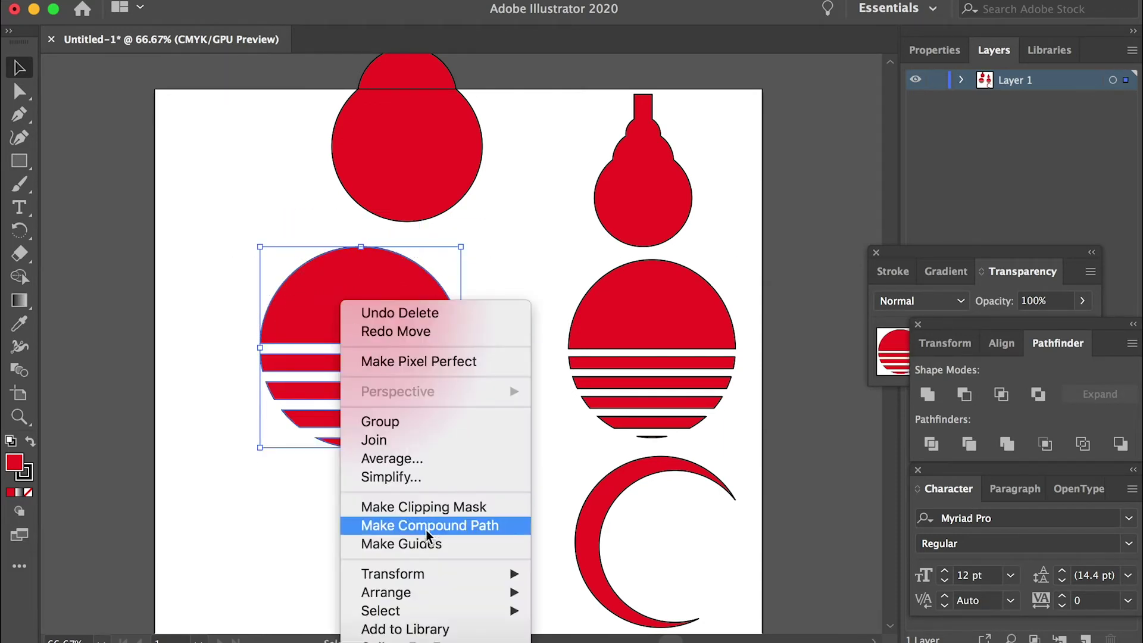
click(407, 424)
drag(422, 310, 284, 273)
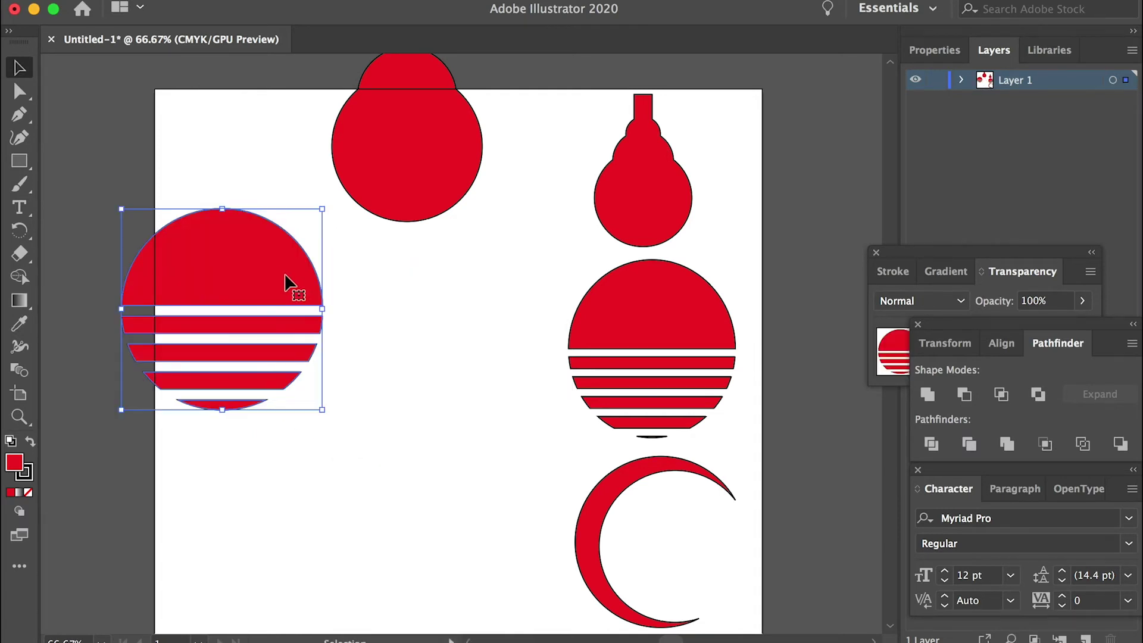
drag(200, 217, 365, 333)
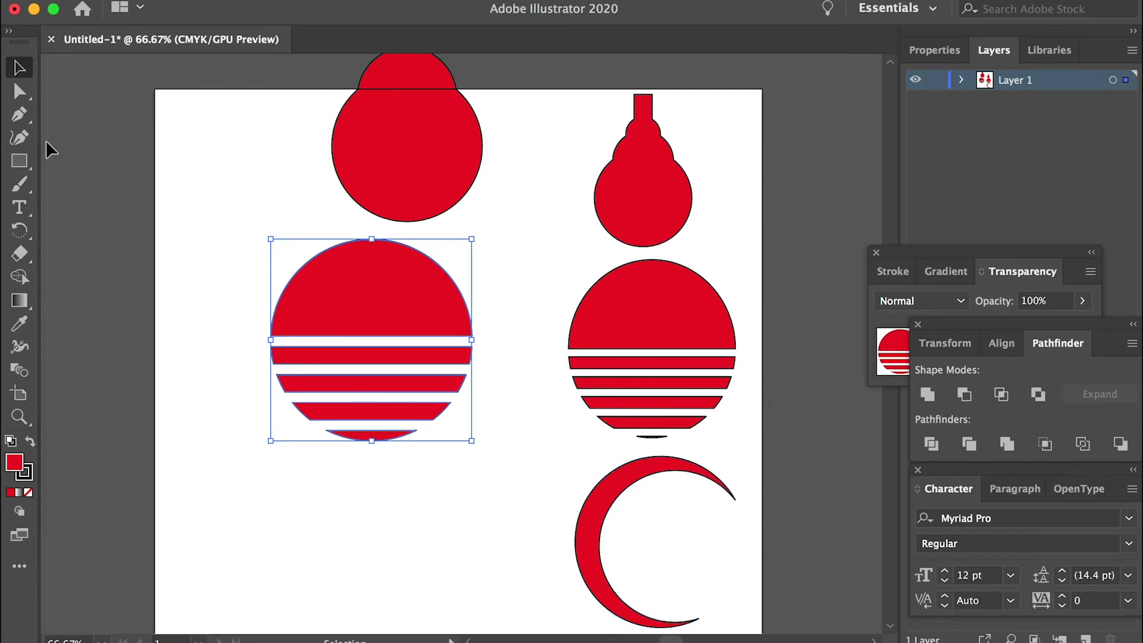
drag(21, 161, 80, 182)
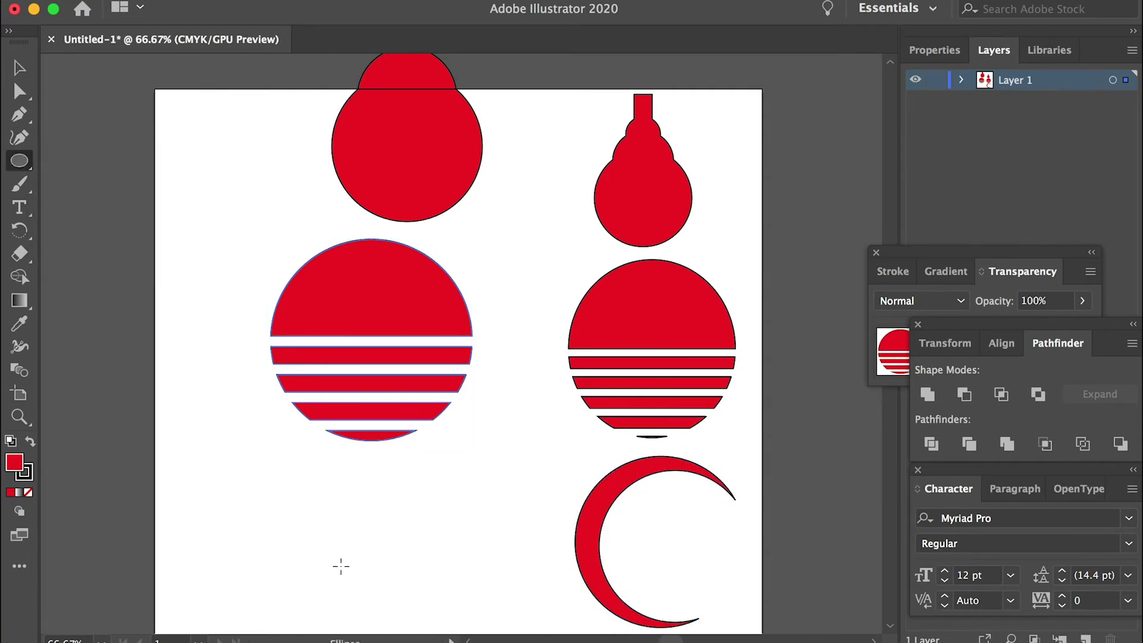
Draw a new red circle, resize it to 169.8 pt, and offset it inside the larger circle.
drag(263, 471, 372, 281)
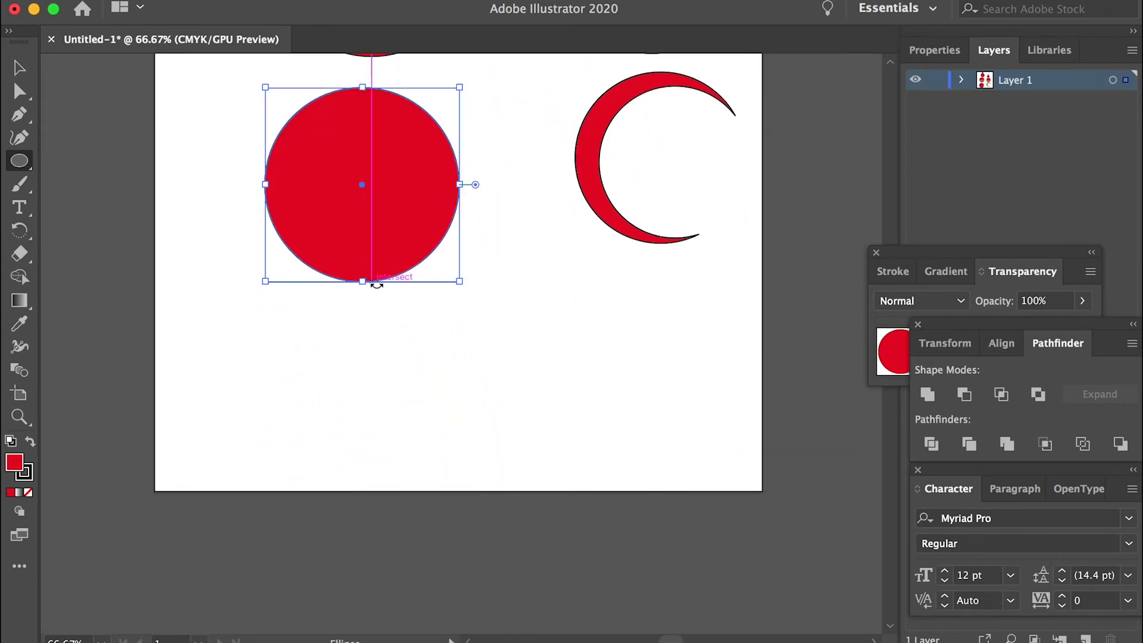
drag(465, 308, 572, 630)
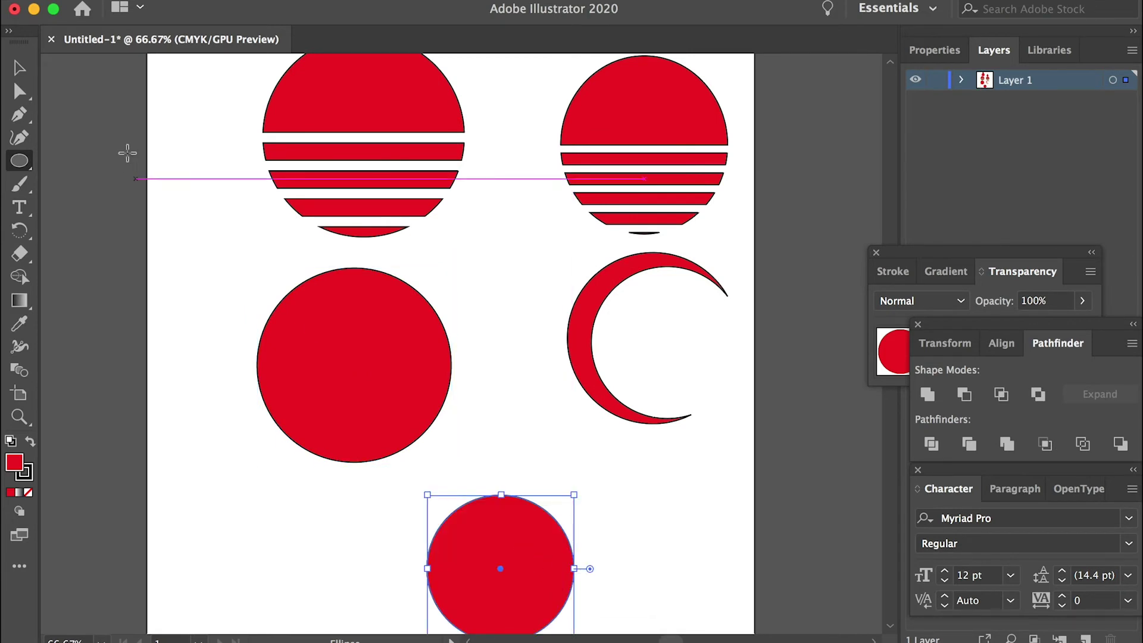
click(29, 70)
drag(503, 538, 382, 366)
drag(438, 300, 457, 282)
mouse_move(421, 331)
mouse_down()
mouse_move(400, 334)
mouse_move(413, 348)
mouse_up()
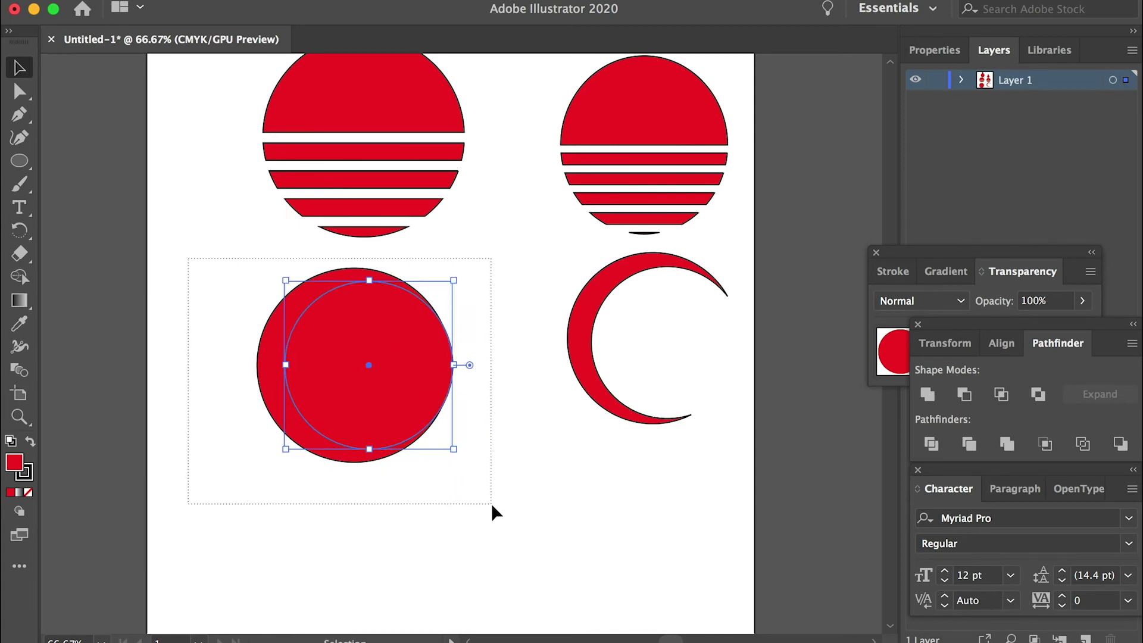
Select both overlapping circles with Shape Builder active, then deselect them.
drag(491, 506, 498, 507)
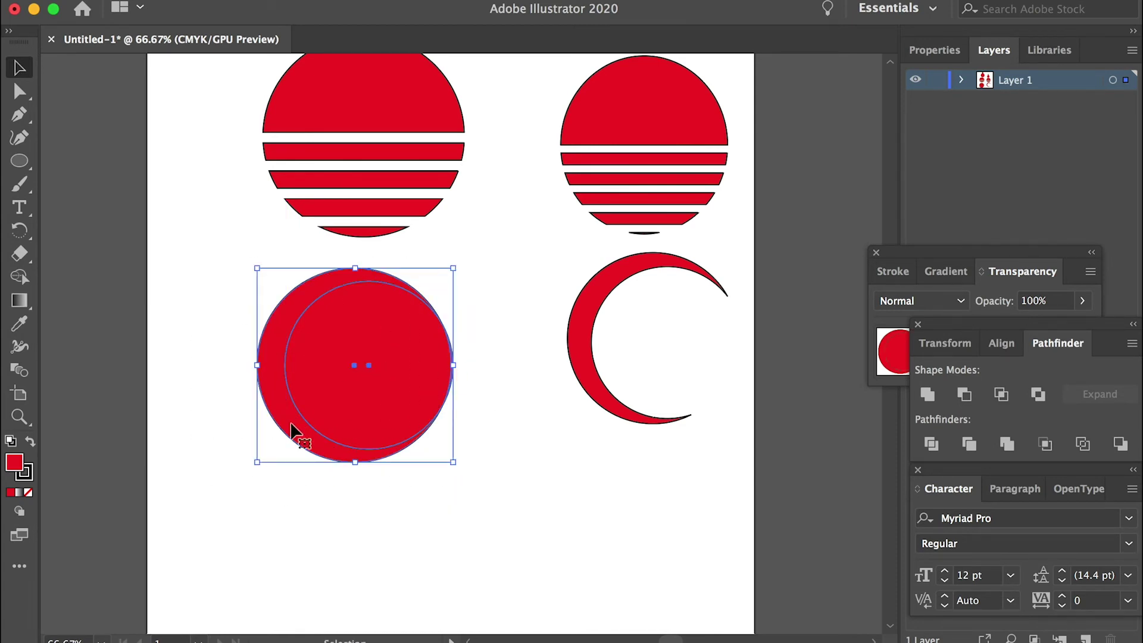
click(20, 279)
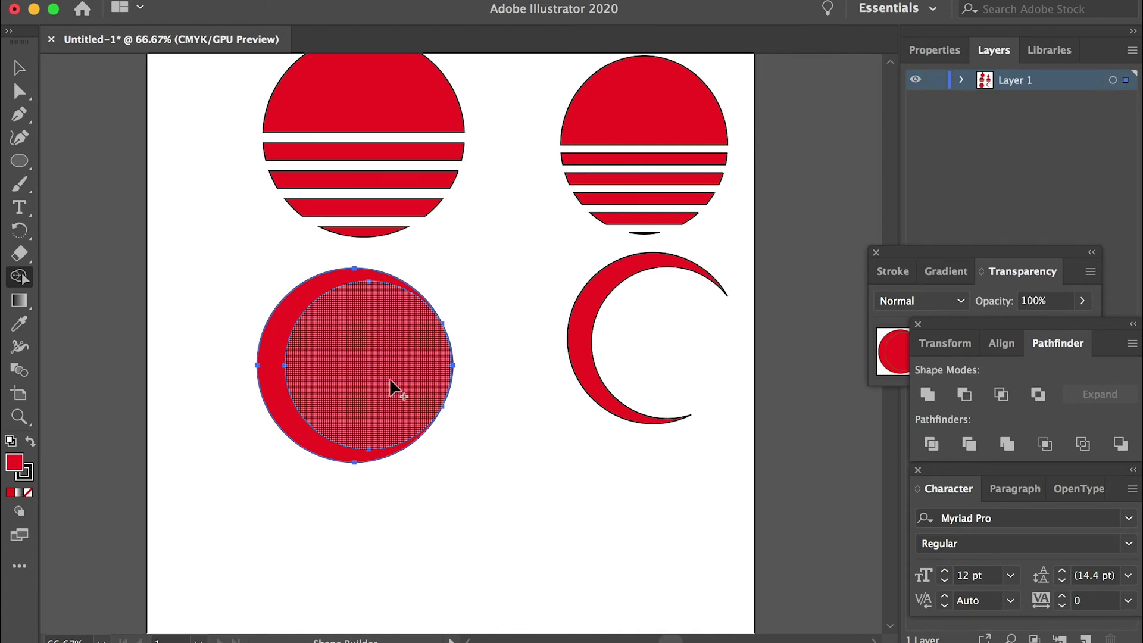
click(20, 69)
click(511, 451)
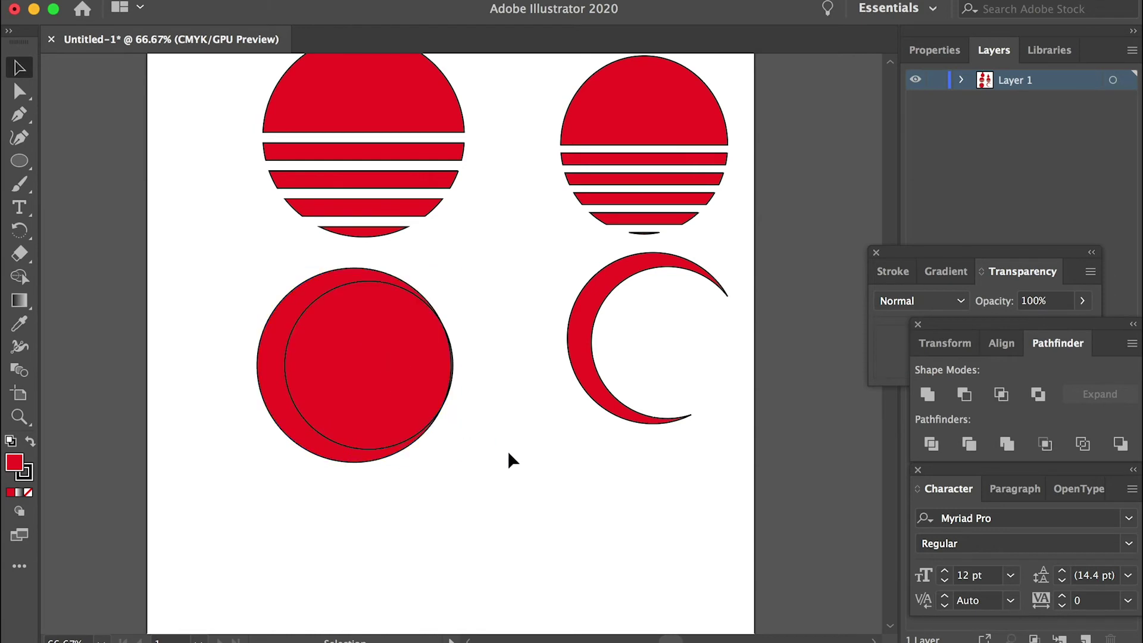
Pull the inner circle out to leave the crescent, and delete the leftover circle and arc.
drag(369, 350, 530, 501)
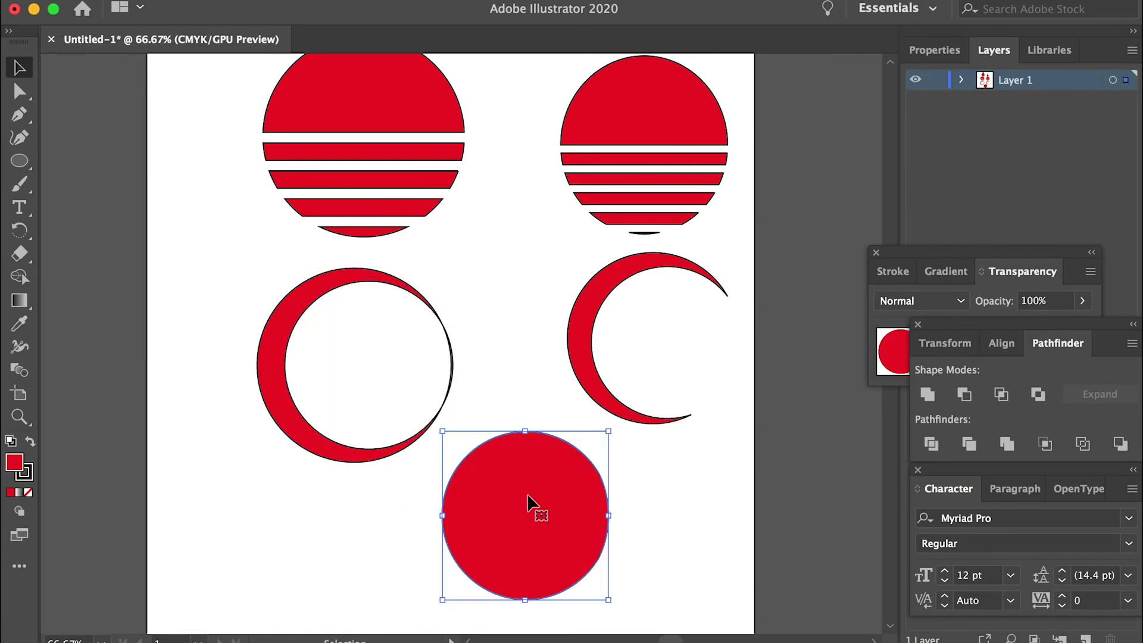
drag(454, 375, 695, 541)
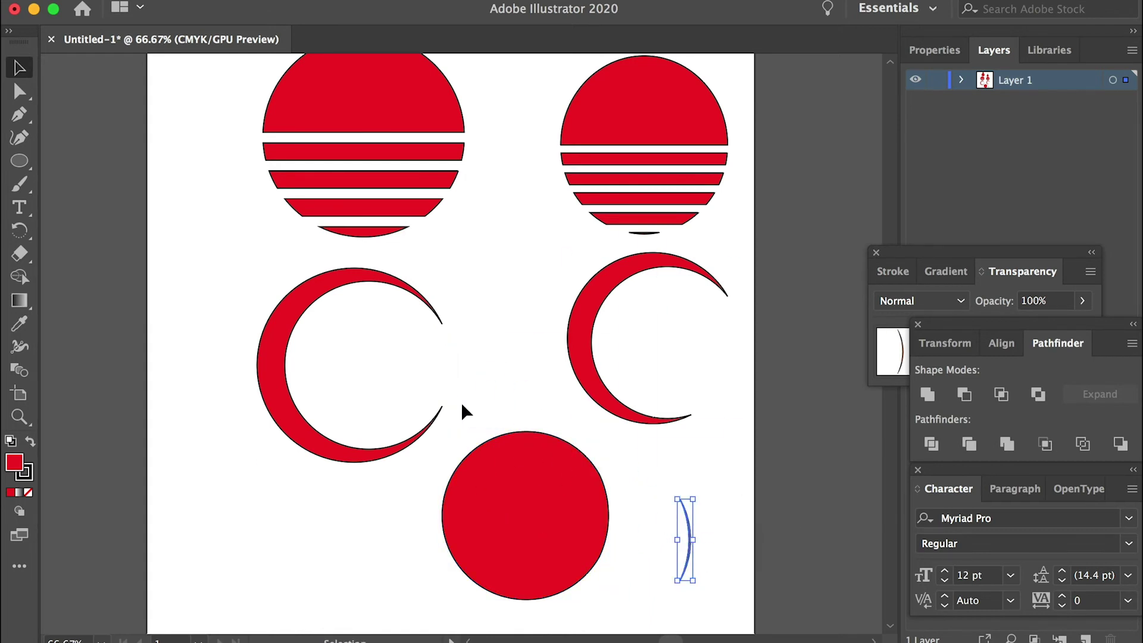
click(588, 513)
key(Delete)
click(687, 524)
key(Delete)
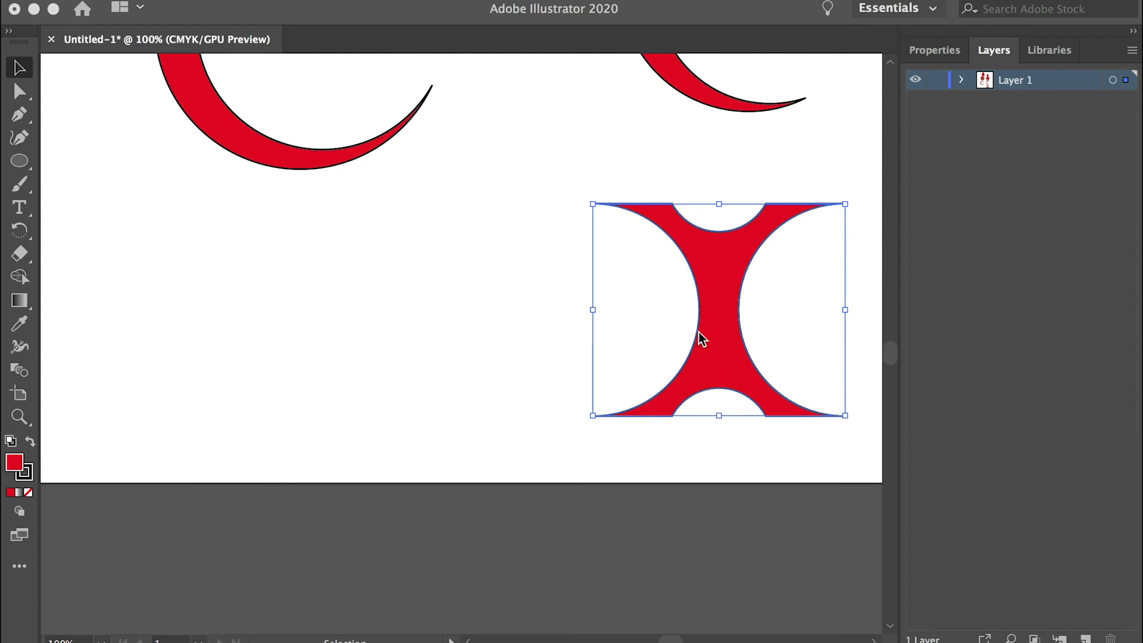
Draw a red circle for the hourglass X and a wide red rectangle below.
drag(20, 161, 98, 181)
drag(108, 240, 314, 415)
key(v)
drag(236, 301, 440, 292)
drag(20, 161, 80, 158)
mouse_move(103, 483)
mouse_down()
mouse_move(475, 591)
mouse_move(550, 601)
mouse_up()
Snap the rectangle under the circles and copy it straight upward above them.
key(v)
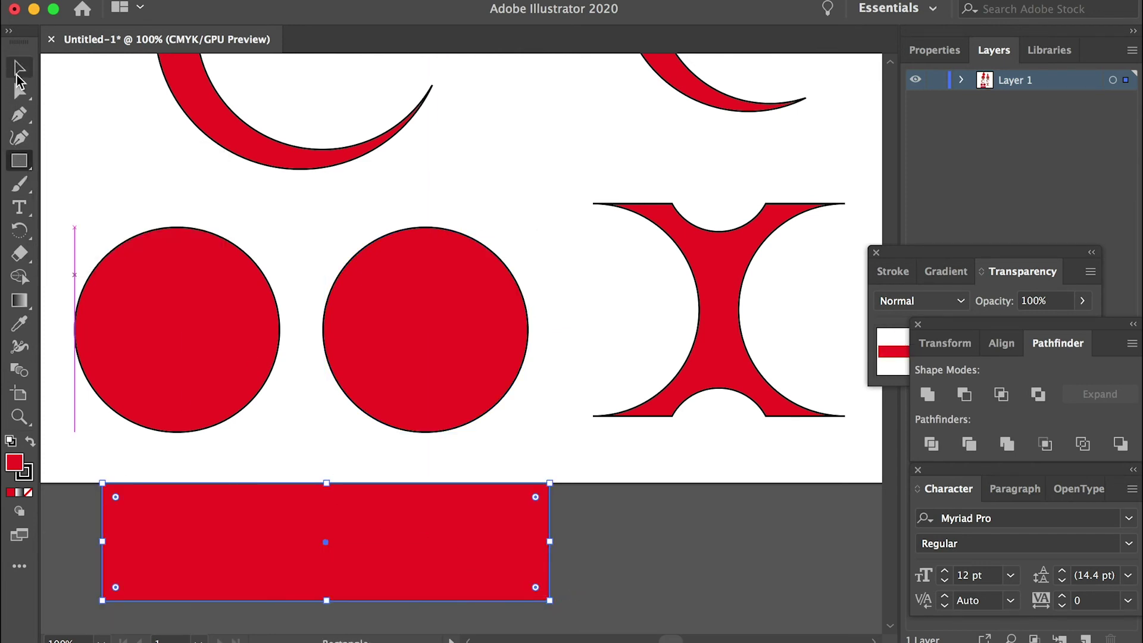
drag(381, 476, 447, 436)
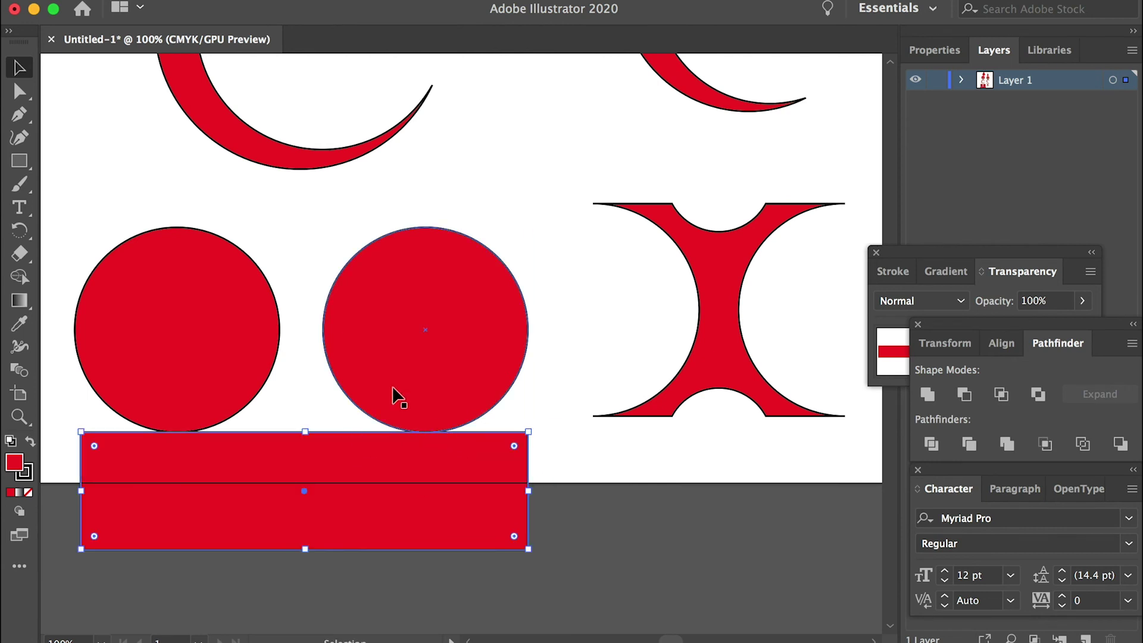
drag(439, 483, 396, 182)
Add 96.13 pt small circle copies in the bottom and top gaps, then select all shapes.
drag(143, 369, 298, 503)
drag(434, 362, 315, 438)
key(super+z)
click(273, 559)
drag(289, 517, 309, 224)
click(331, 255)
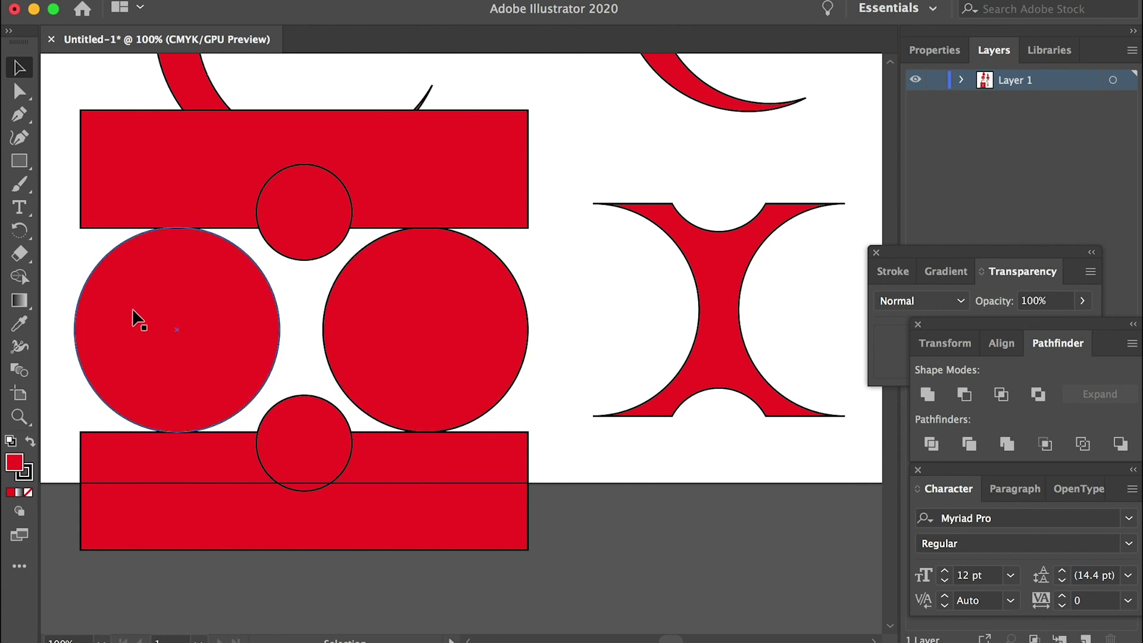
drag(111, 526, 104, 527)
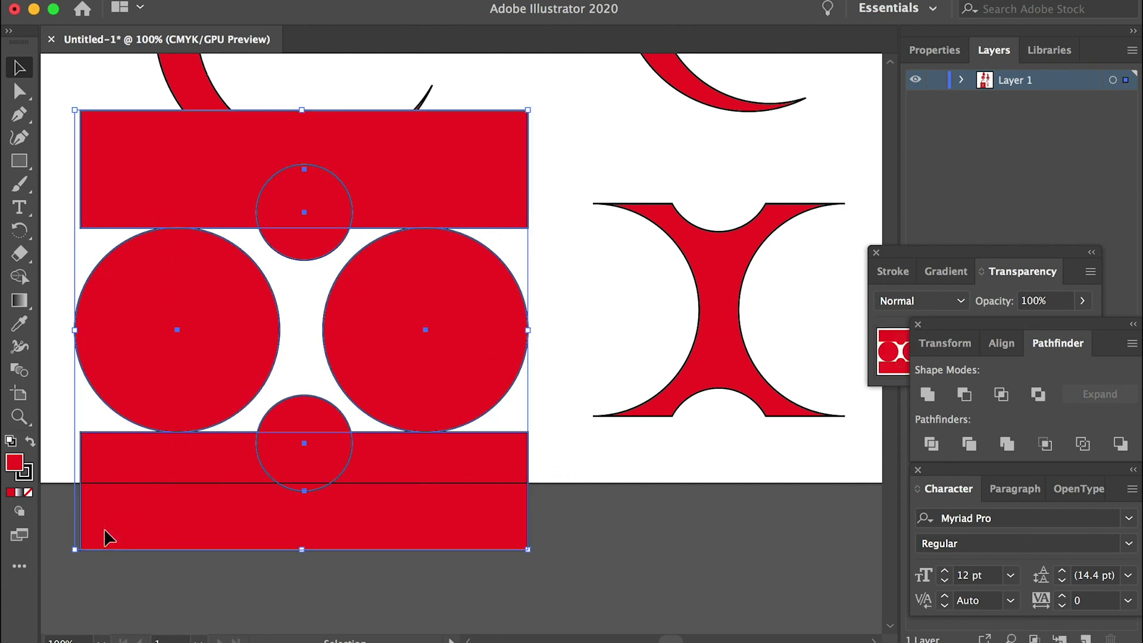
Fill the middle gap between the circles as a new shape with Shape Builder.
click(20, 277)
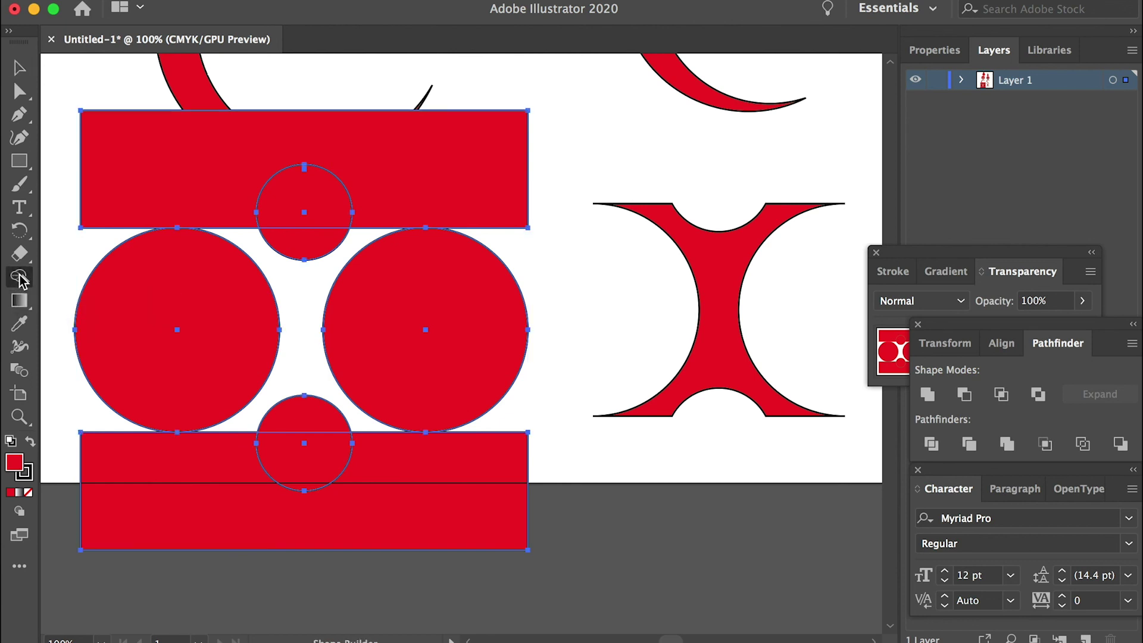
click(301, 294)
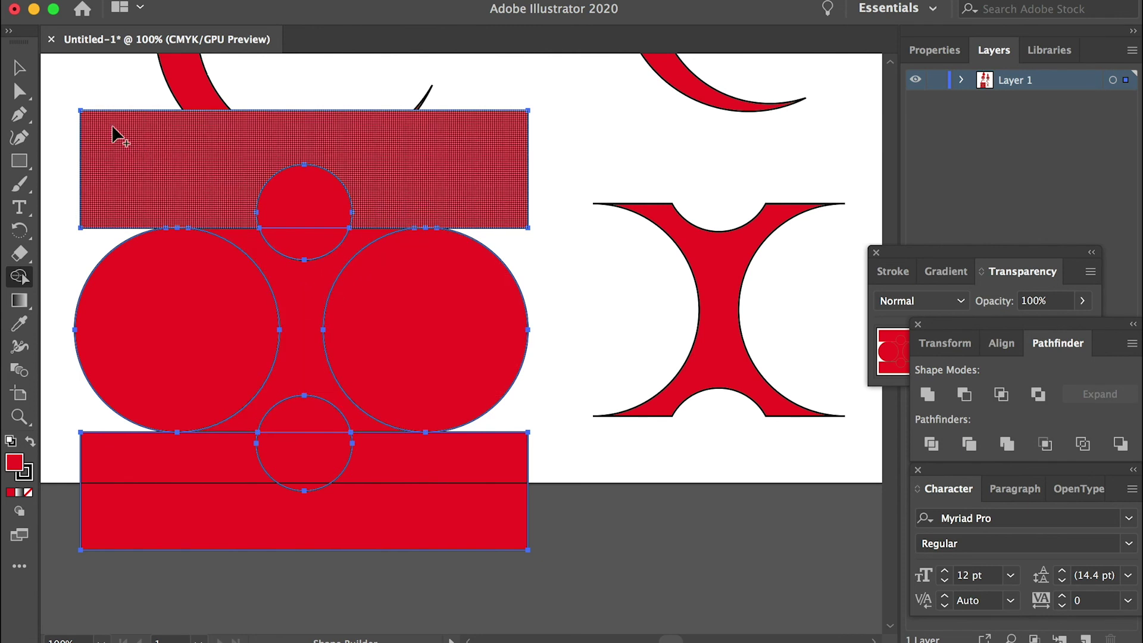
click(21, 68)
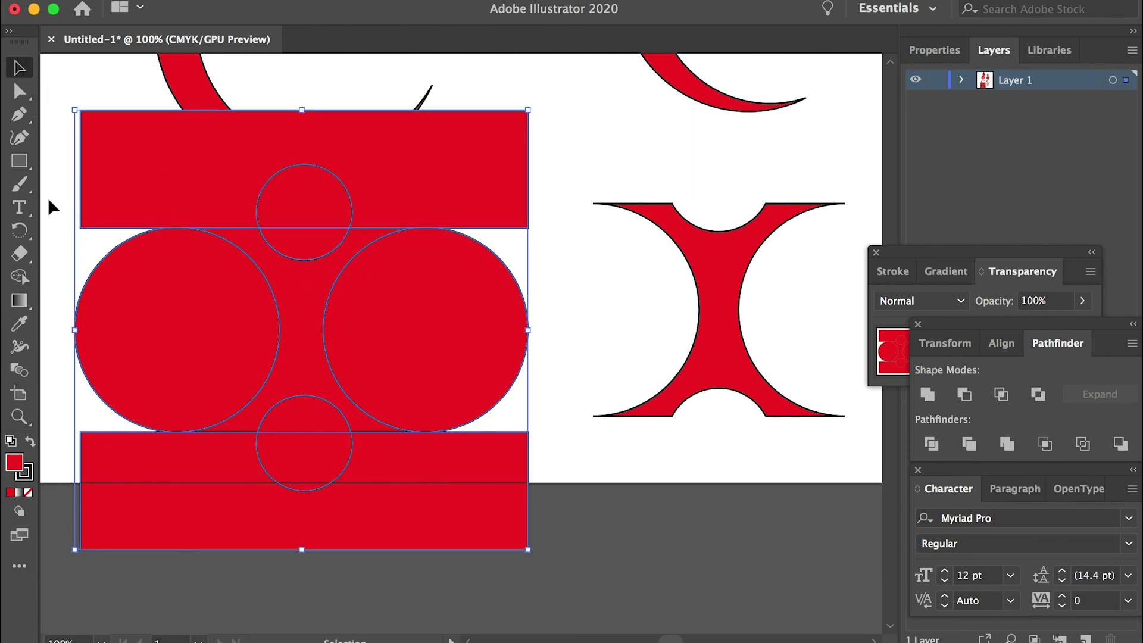
click(57, 161)
Delete the top rectangle, small top circle and both large circles, then select the bottom circle.
click(170, 179)
key(Delete)
click(271, 201)
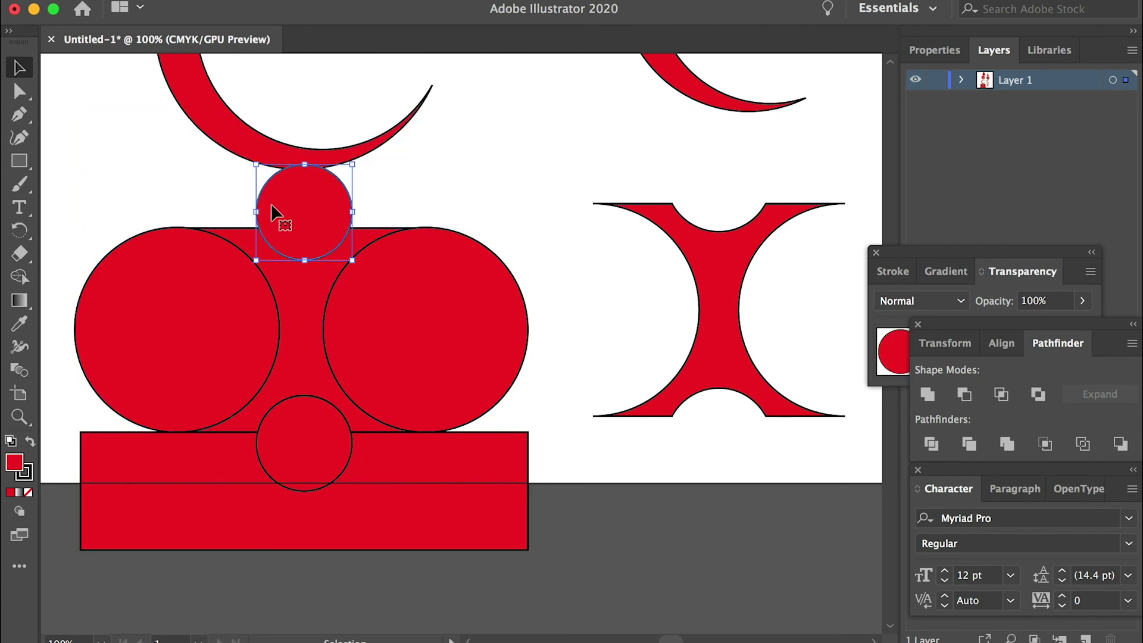
key(Delete)
click(180, 275)
key(Delete)
click(387, 305)
key(Delete)
click(301, 467)
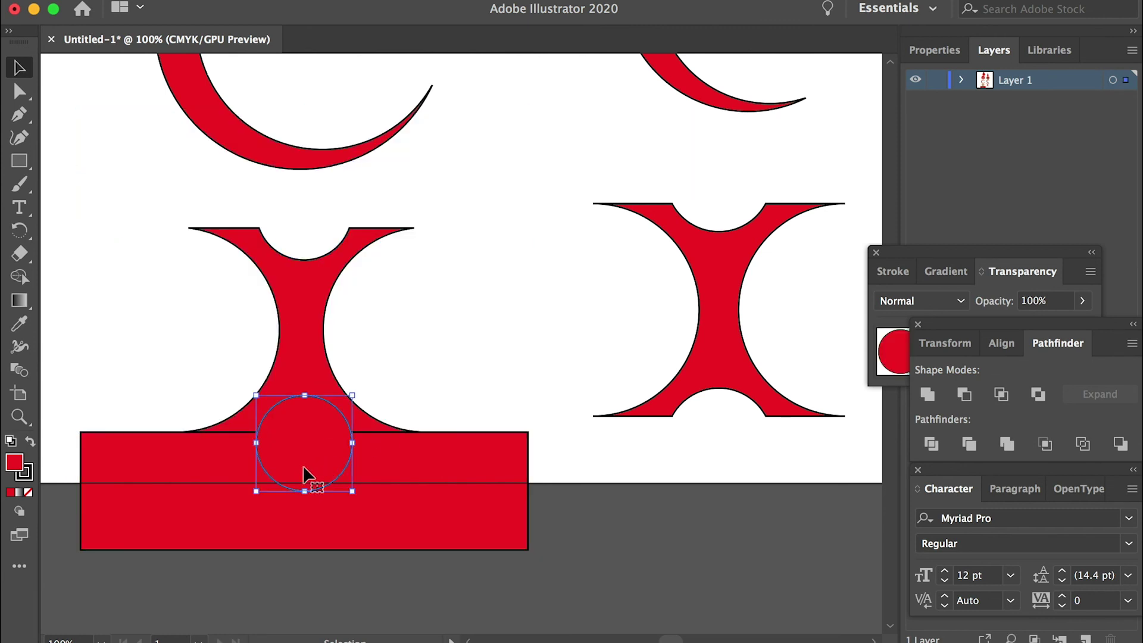